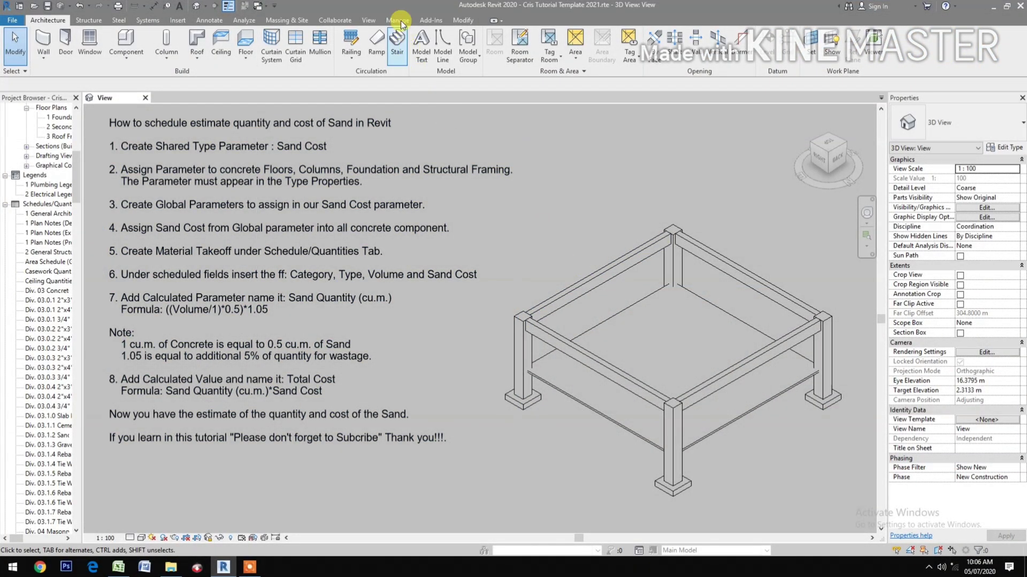
Create a shared parameter named Sand Cost with the Currency type in the Tutorial parameter group.
click(396, 20)
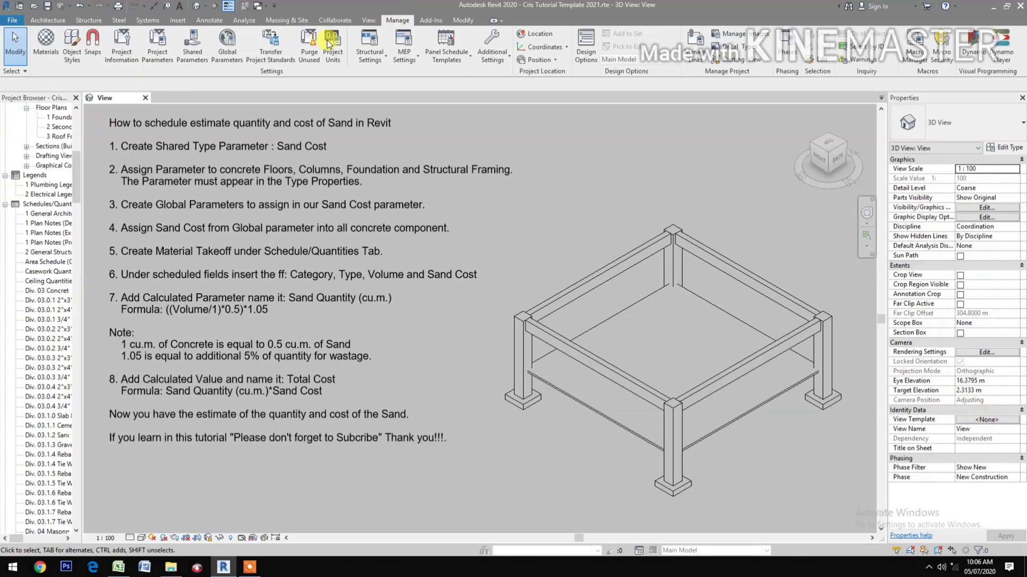
click(191, 56)
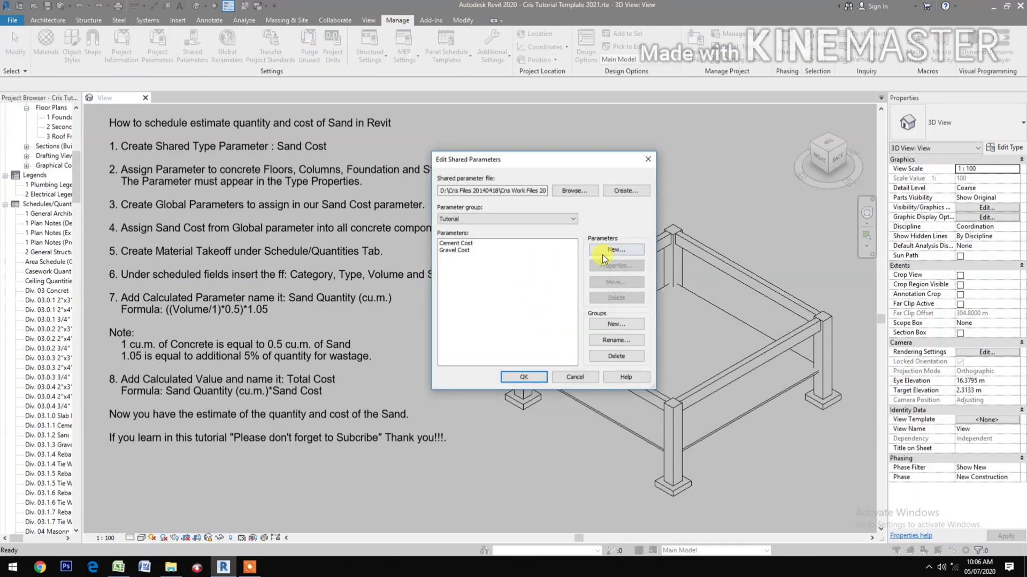
click(616, 250)
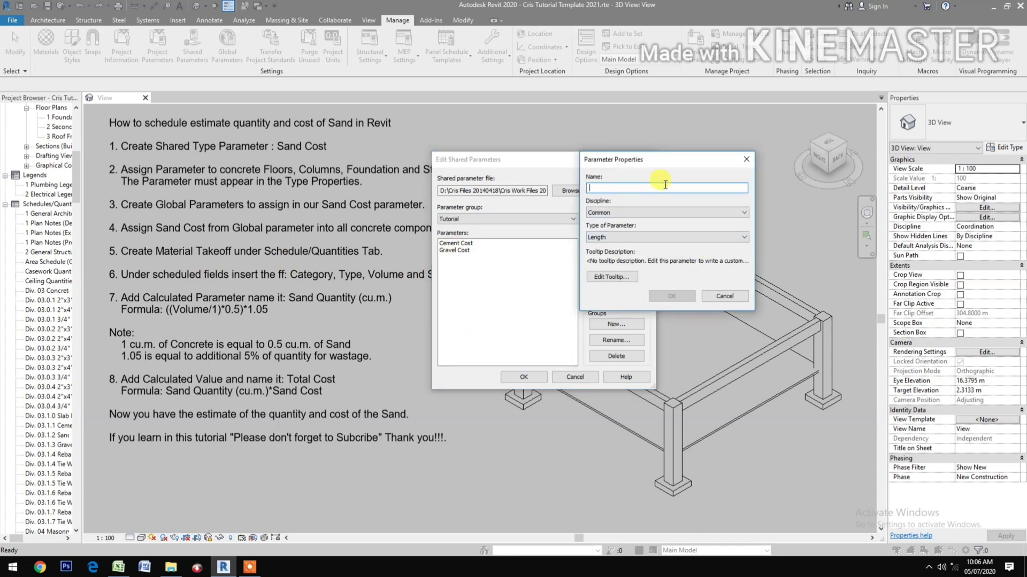
text(Sand Cost)
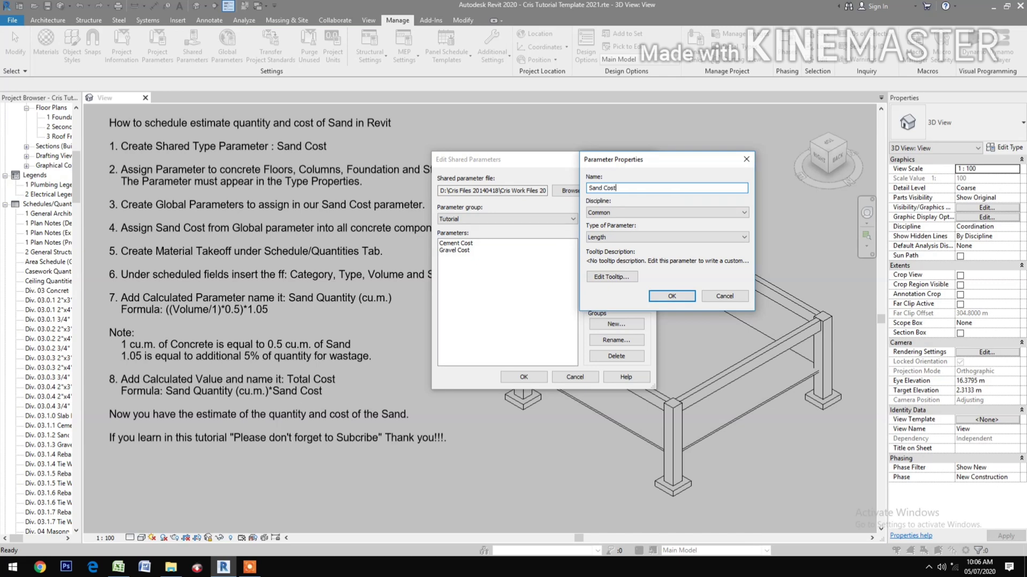
click(640, 237)
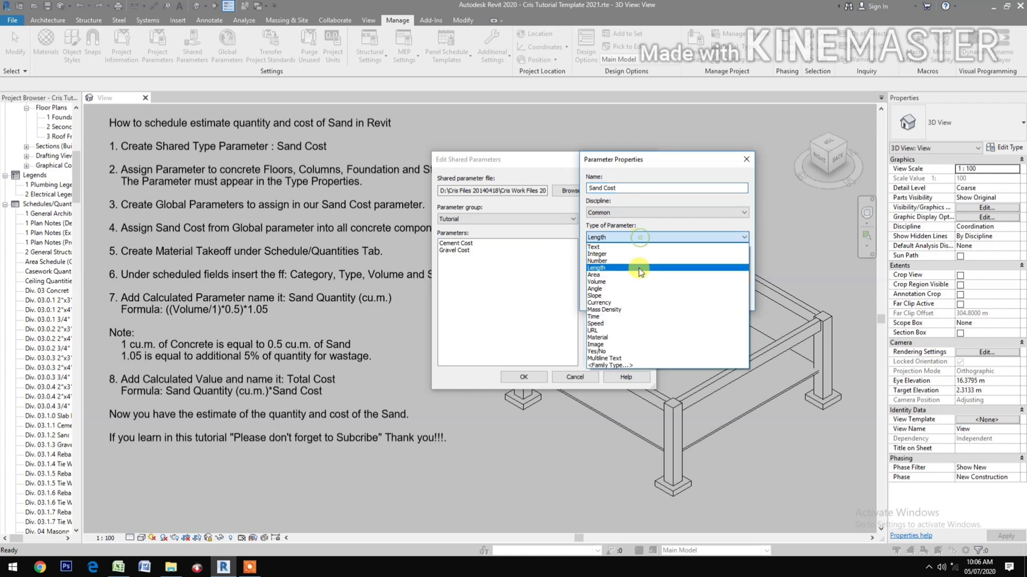
click(624, 301)
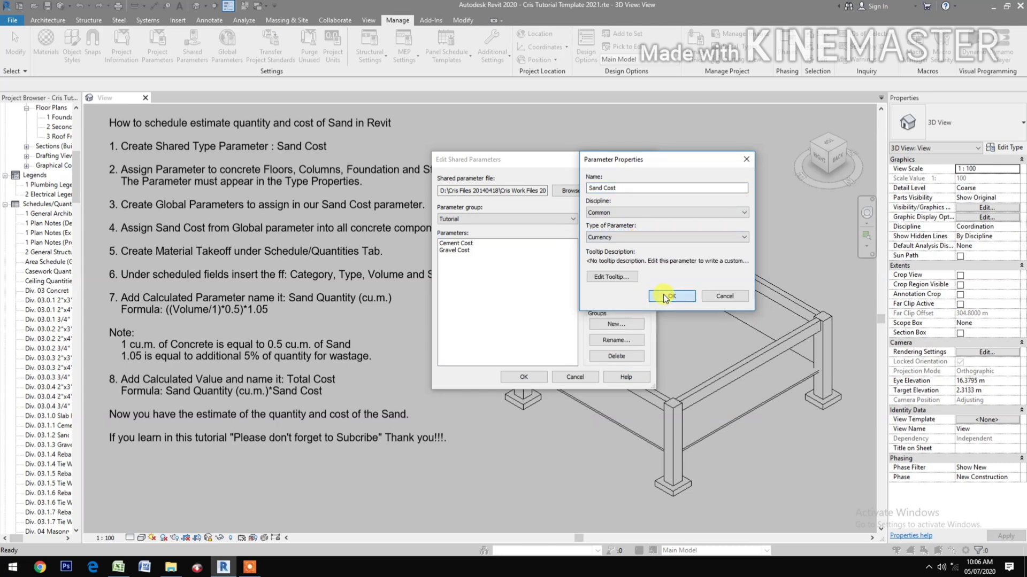
click(665, 296)
click(522, 376)
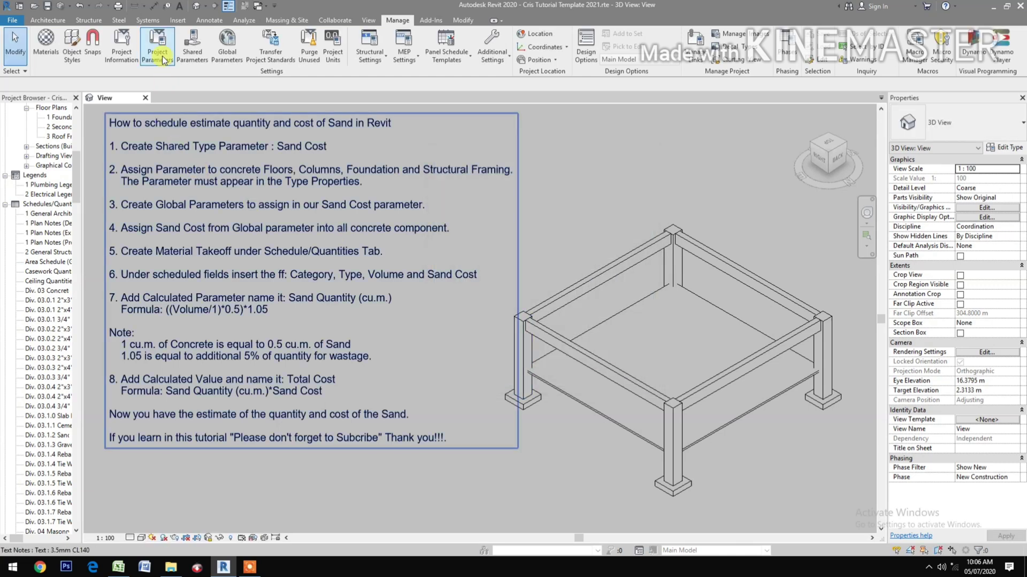
Add a new project parameter based on the shared parameter Sand Cost from the Tutorial group.
click(162, 56)
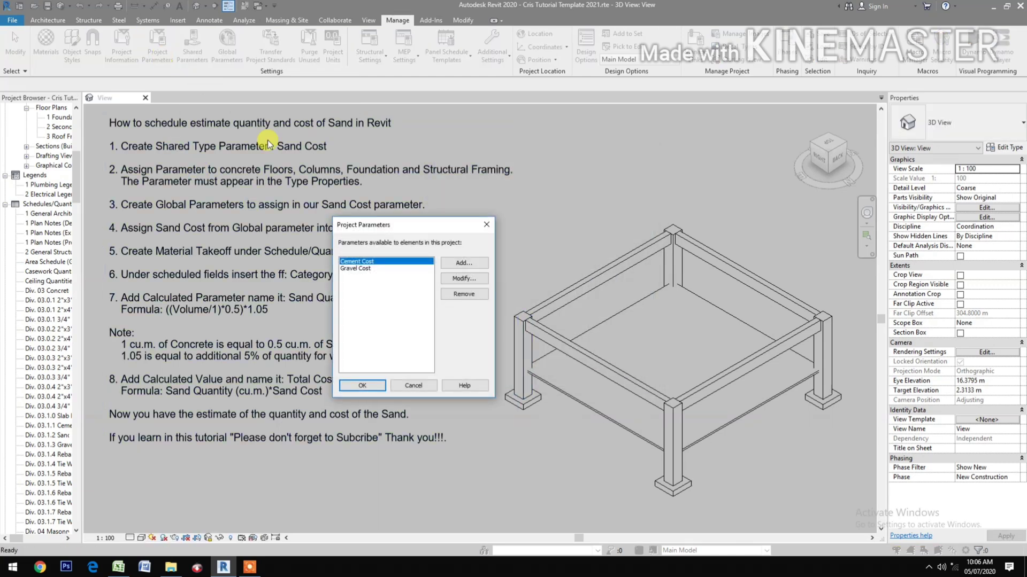
click(463, 263)
click(297, 271)
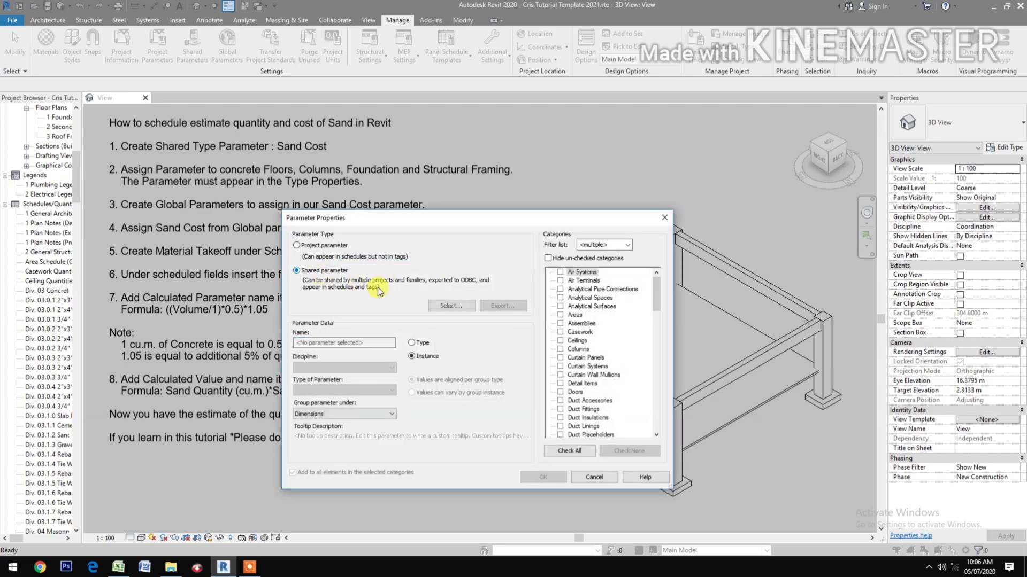
click(449, 305)
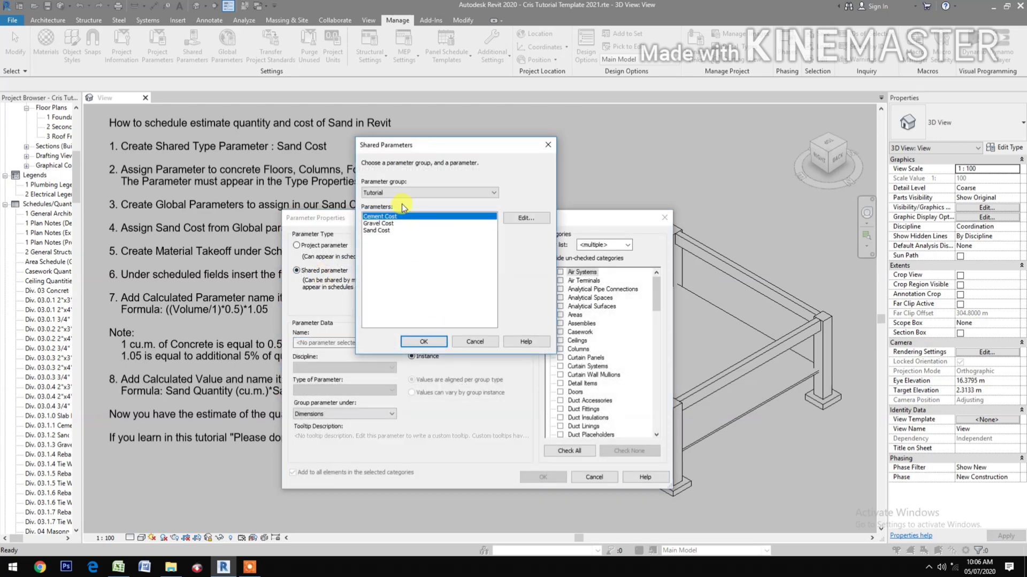
click(384, 230)
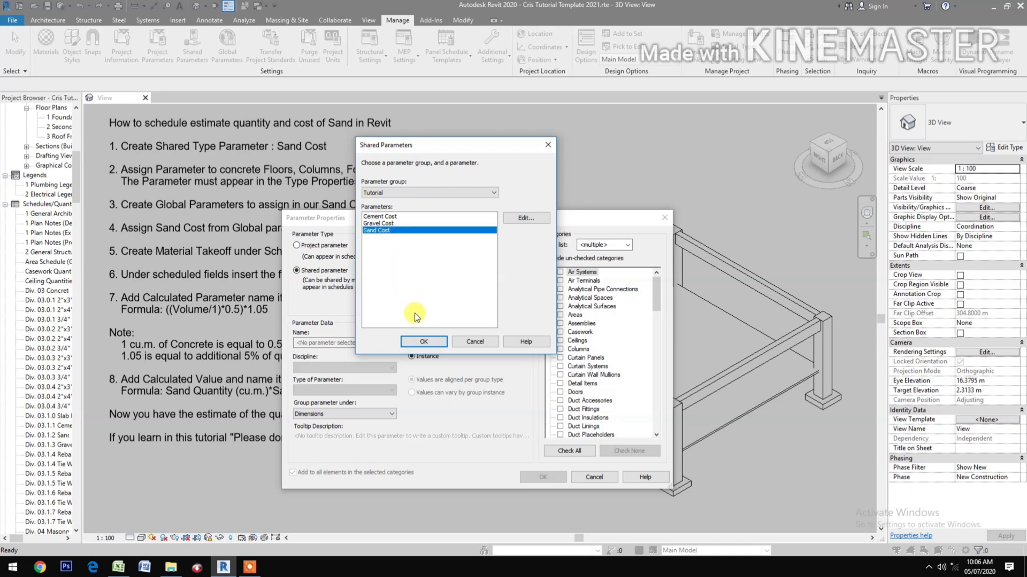
click(422, 341)
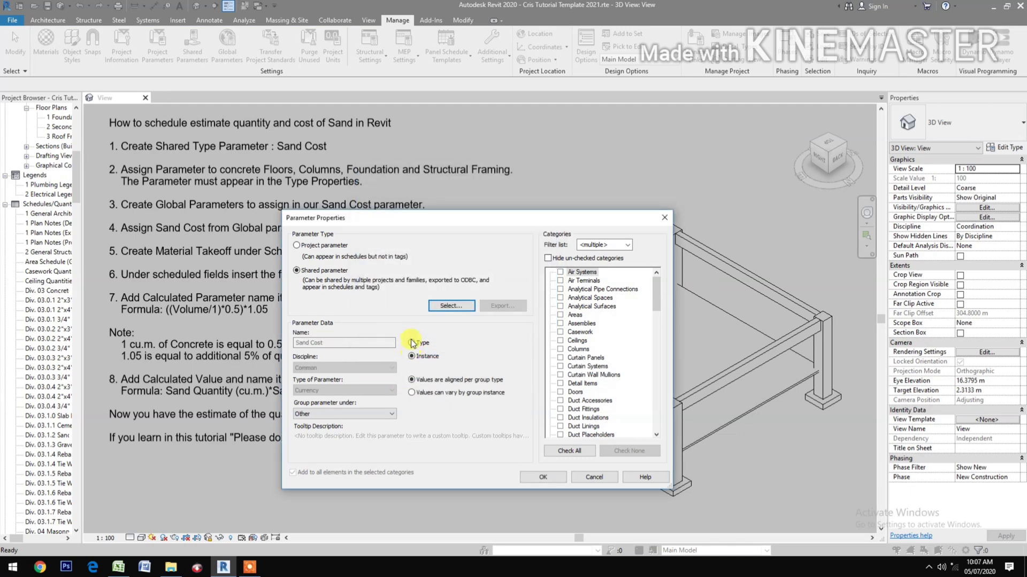
Make Sand Cost a type parameter and group it under Identity Data.
click(418, 342)
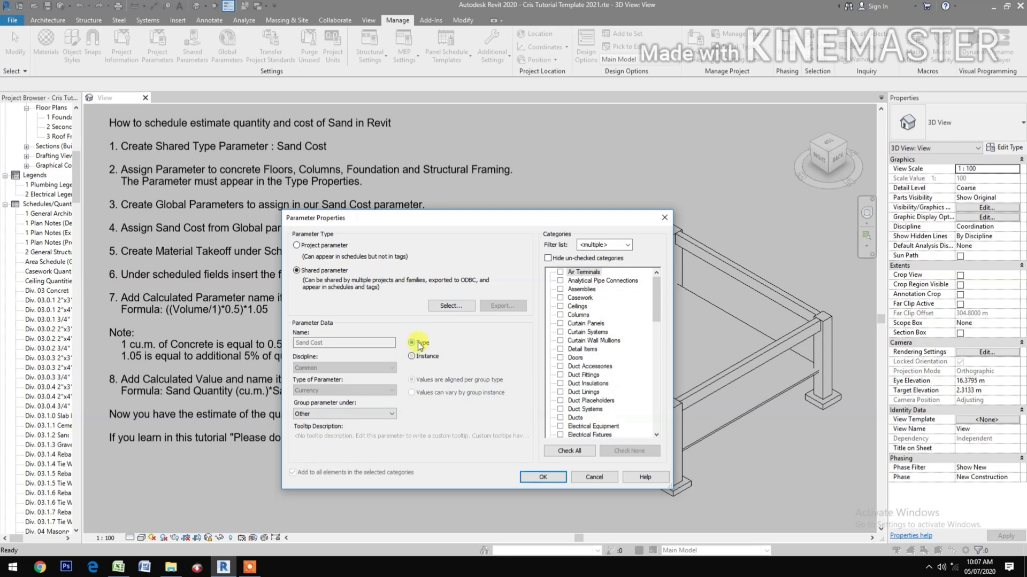
click(343, 415)
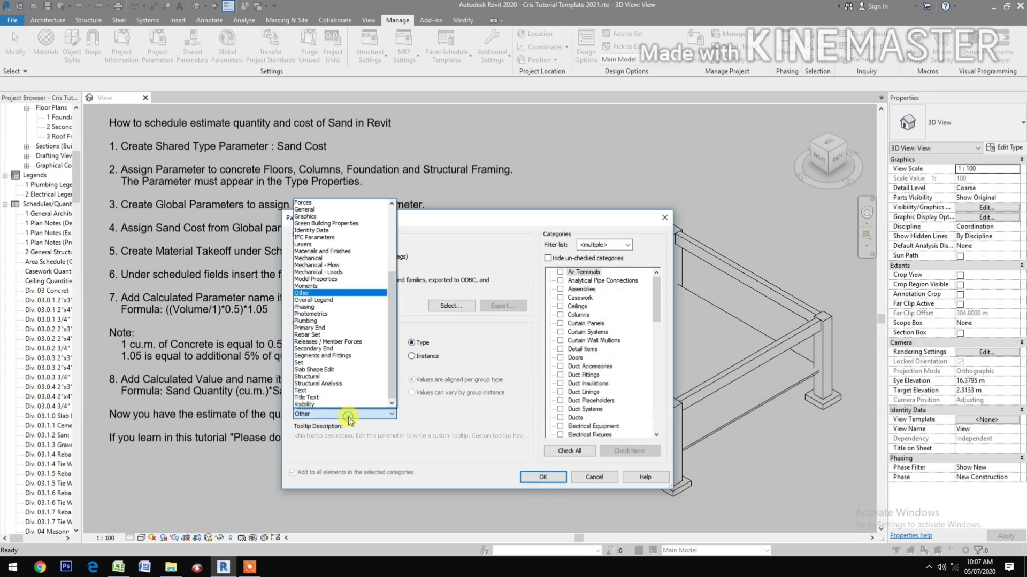
click(334, 230)
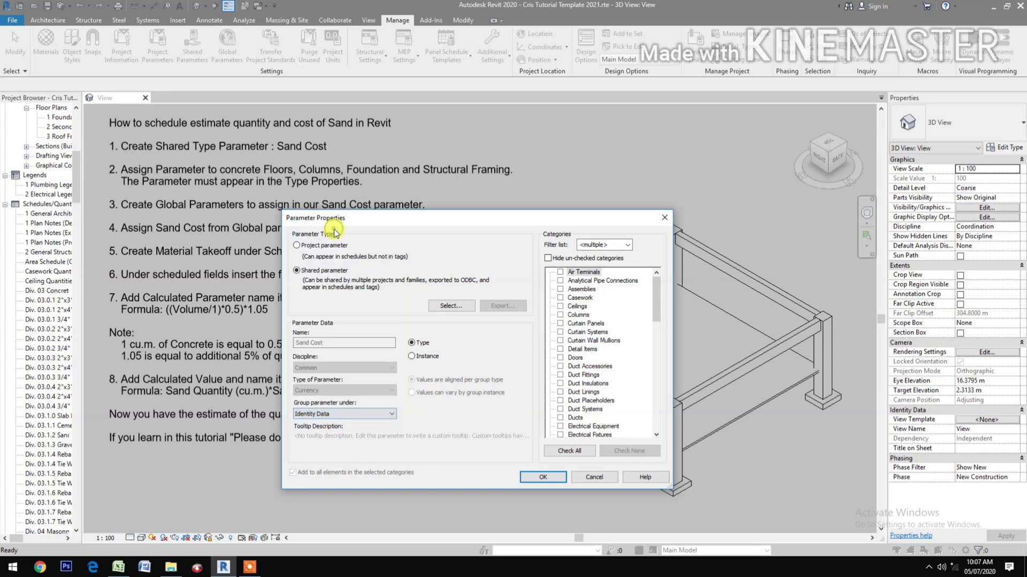
Assign the Sand Cost parameter to the Floors, Structural Columns, Structural Foundations and Structural Framing categories and accept the project parameters.
scroll(584, 362, down, 2)
scroll(584, 362, down, 2)
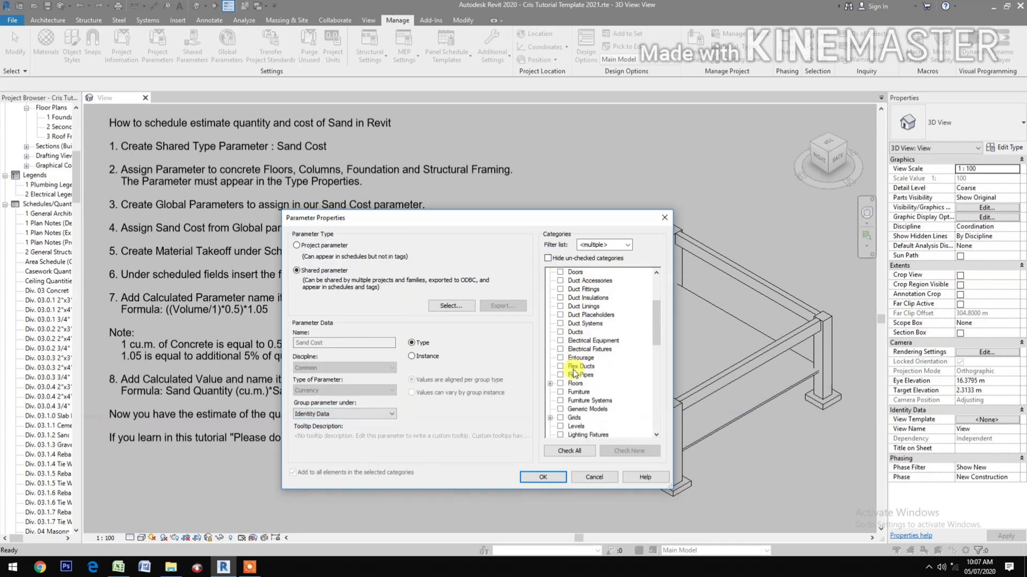
click(561, 383)
scroll(562, 436, down, 2)
scroll(565, 428, down, 8)
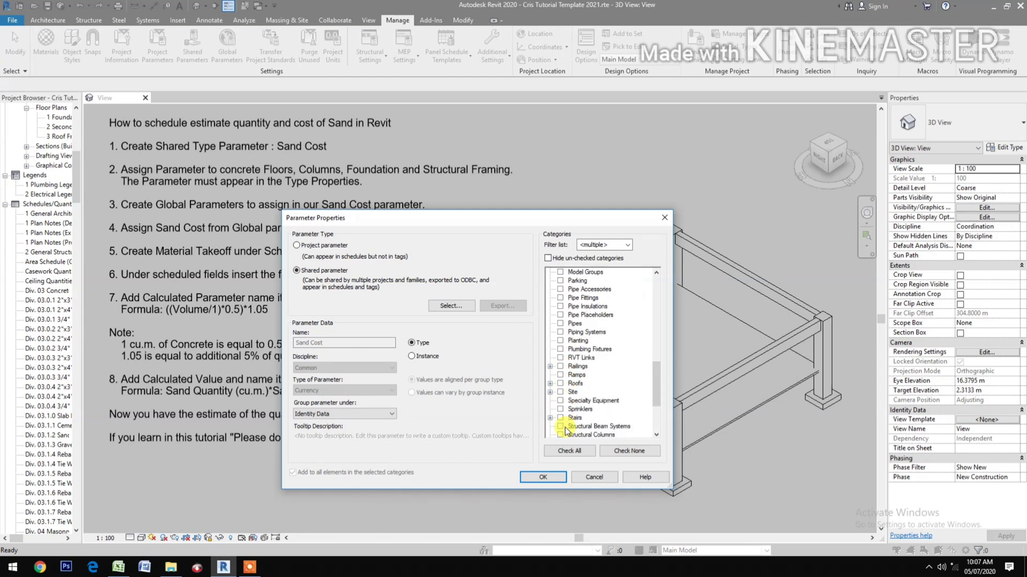
scroll(565, 419, down, 1)
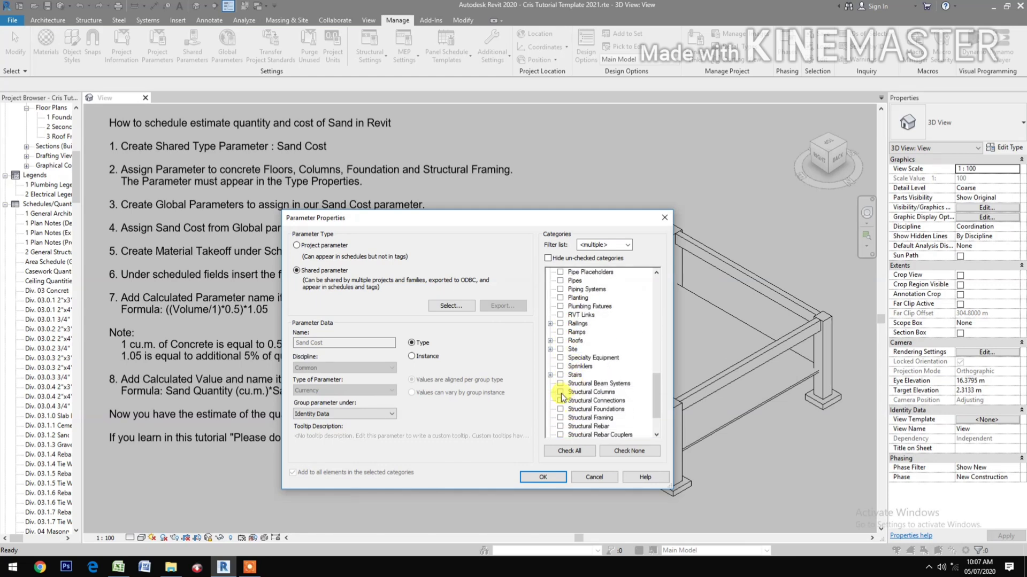
click(560, 393)
click(560, 409)
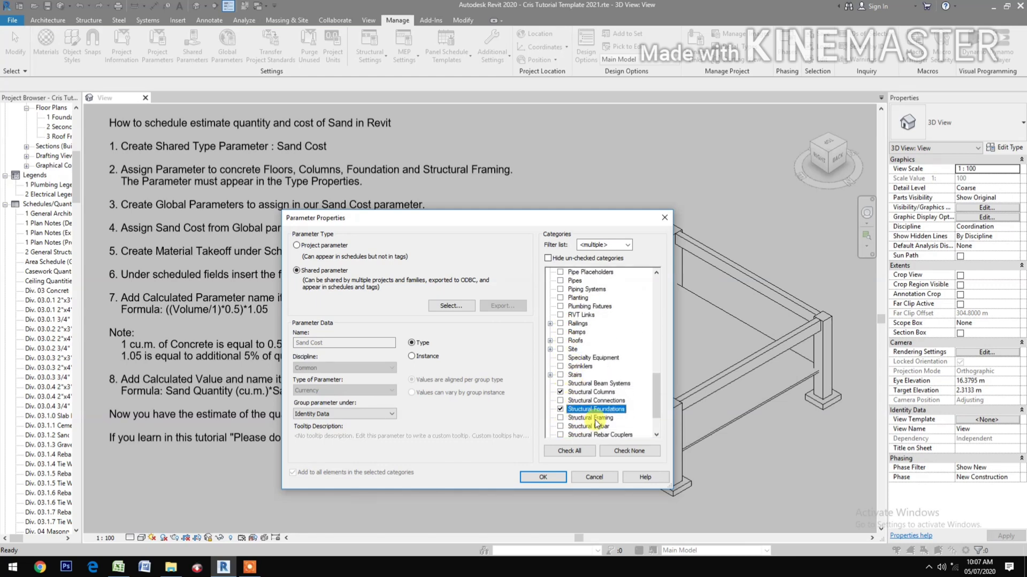
scroll(562, 406, down, 2)
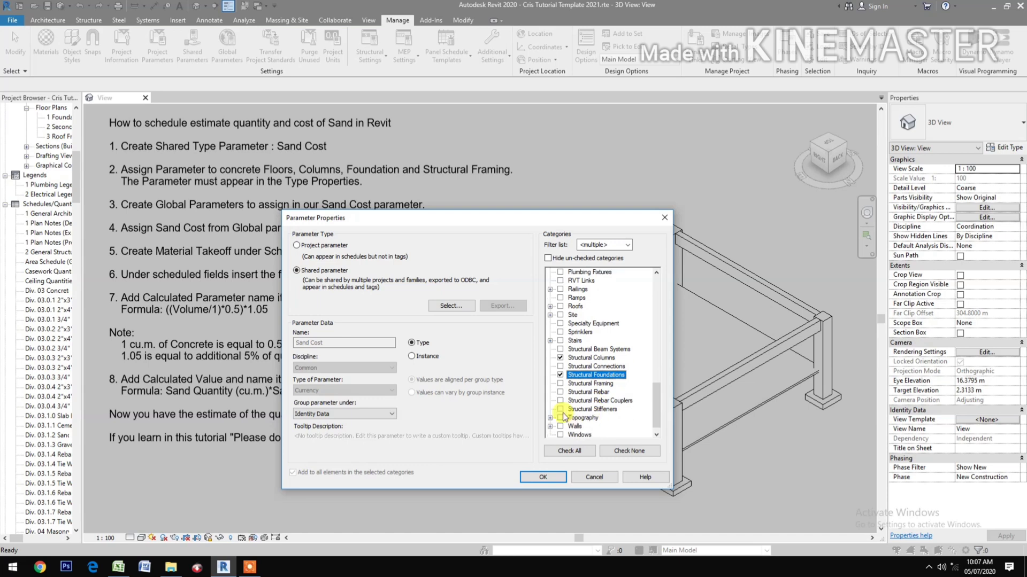
click(560, 383)
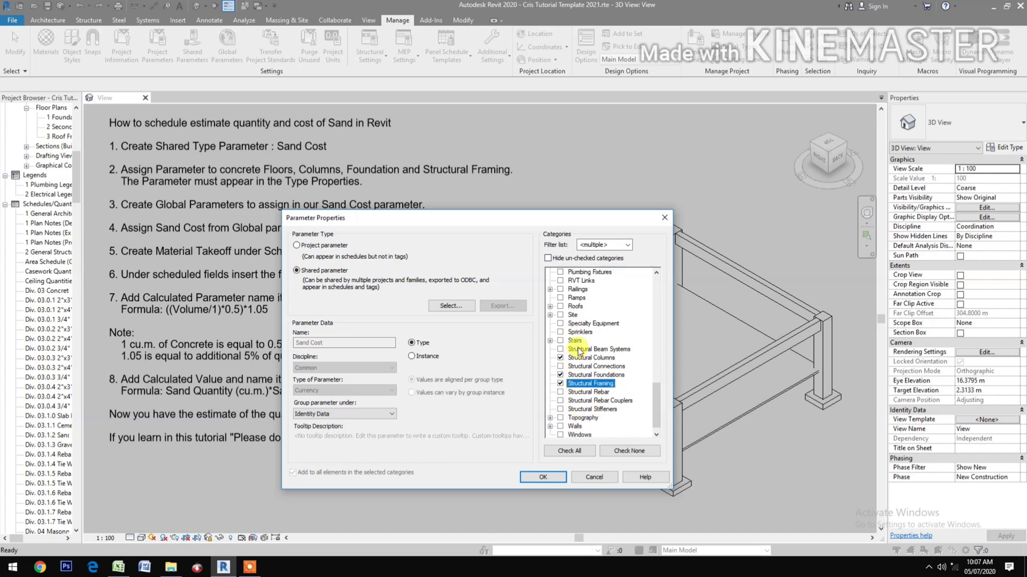
scroll(584, 406, down, 1)
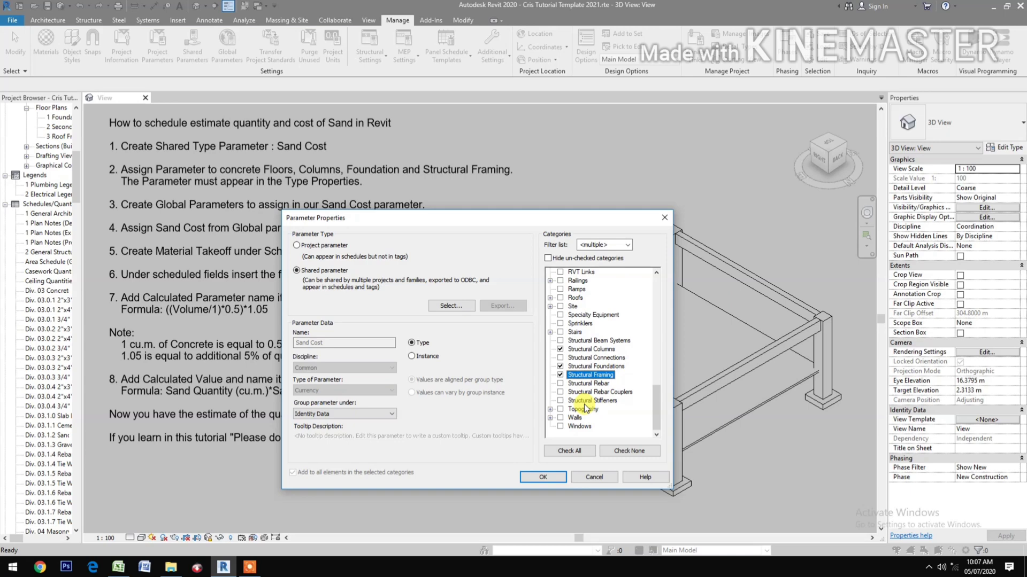
click(541, 477)
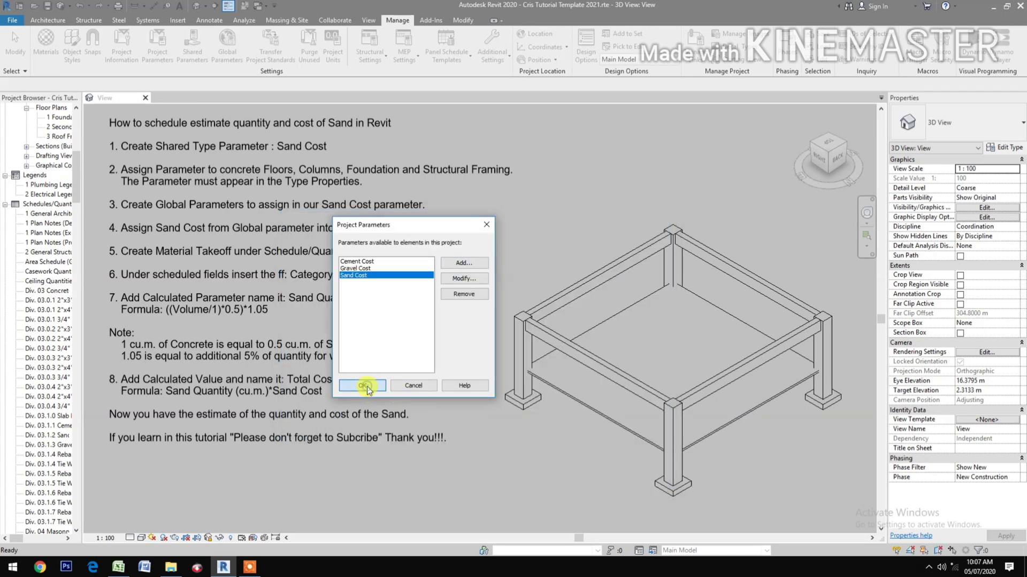
click(367, 388)
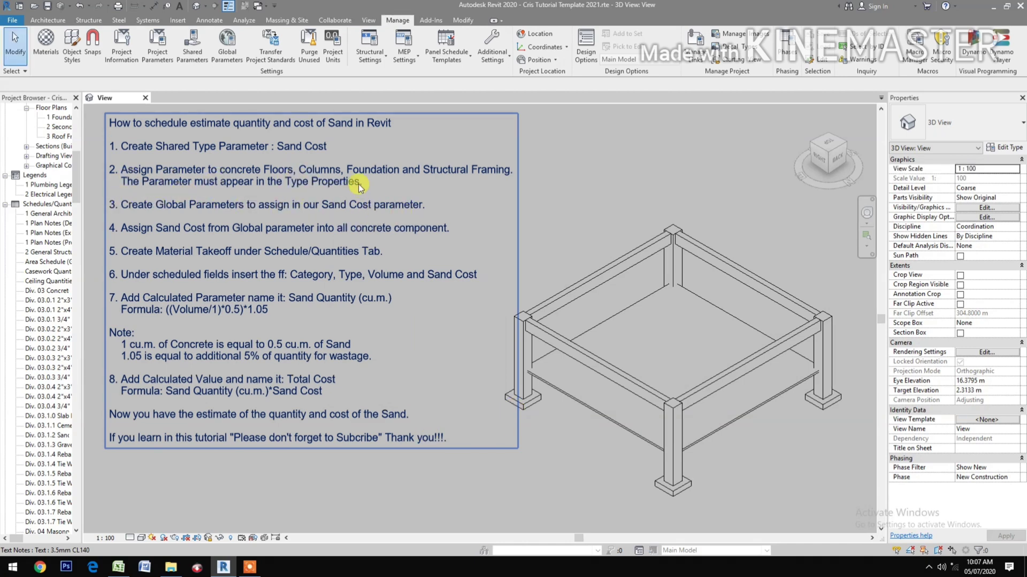
Create a global parameter named Sand Cost with the Currency type, grouped under Identity Data.
click(226, 68)
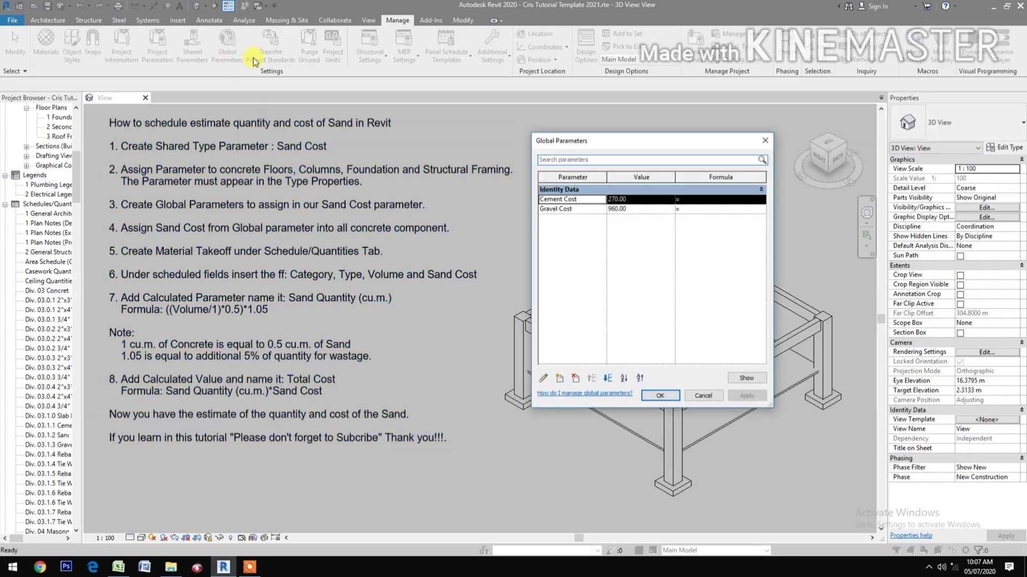
click(559, 379)
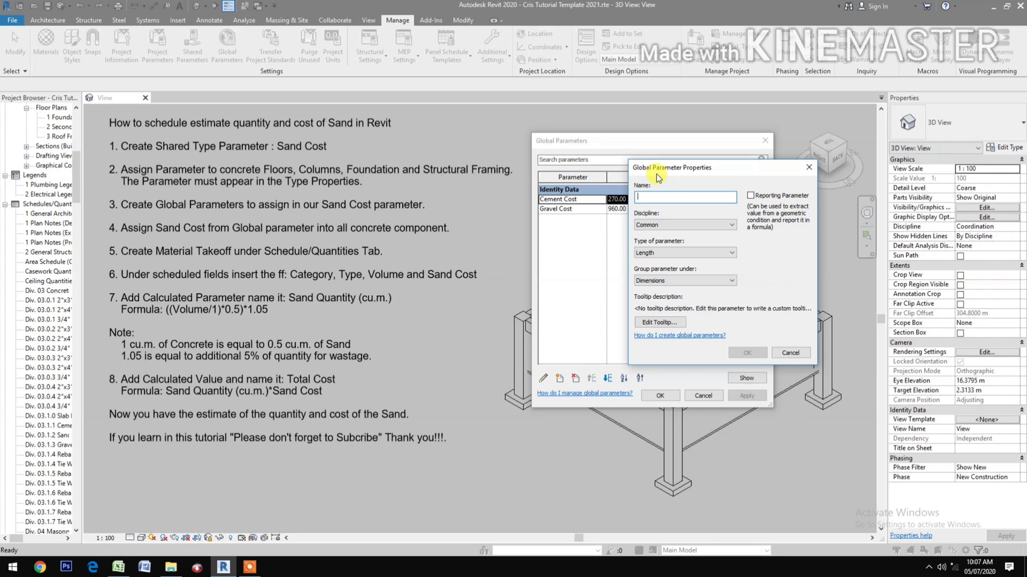
text(Sand Cost)
click(678, 253)
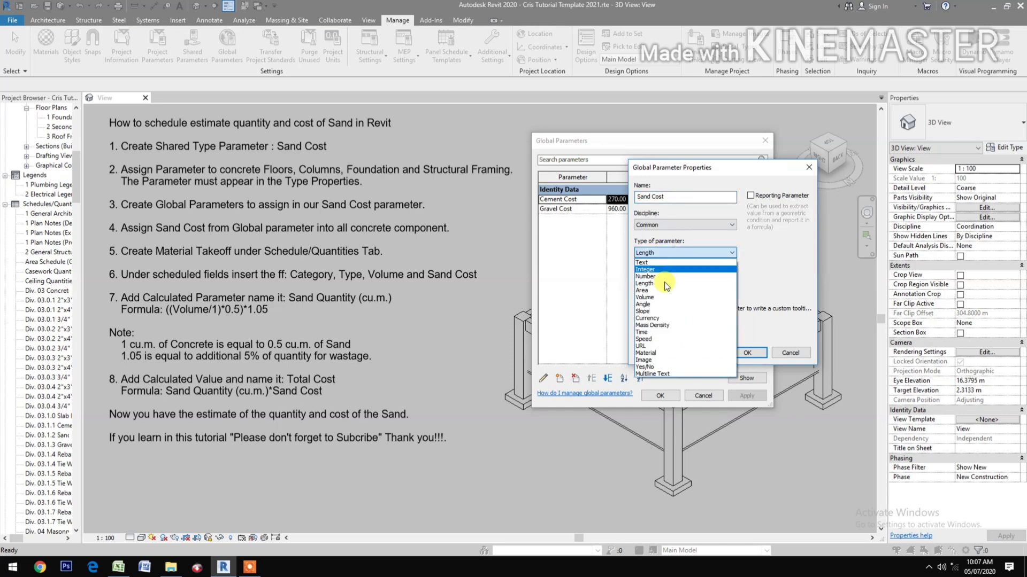
click(653, 318)
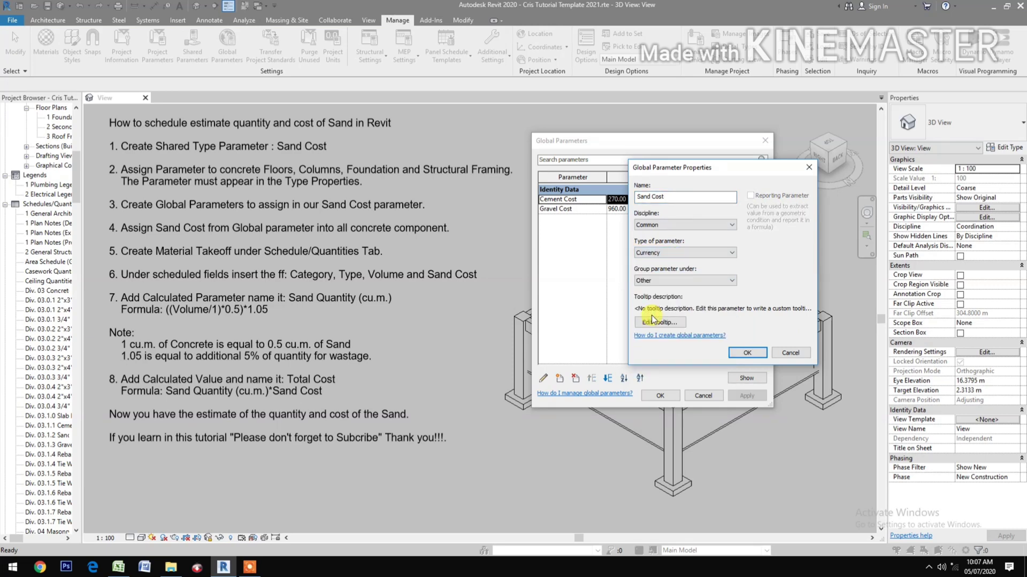
click(666, 281)
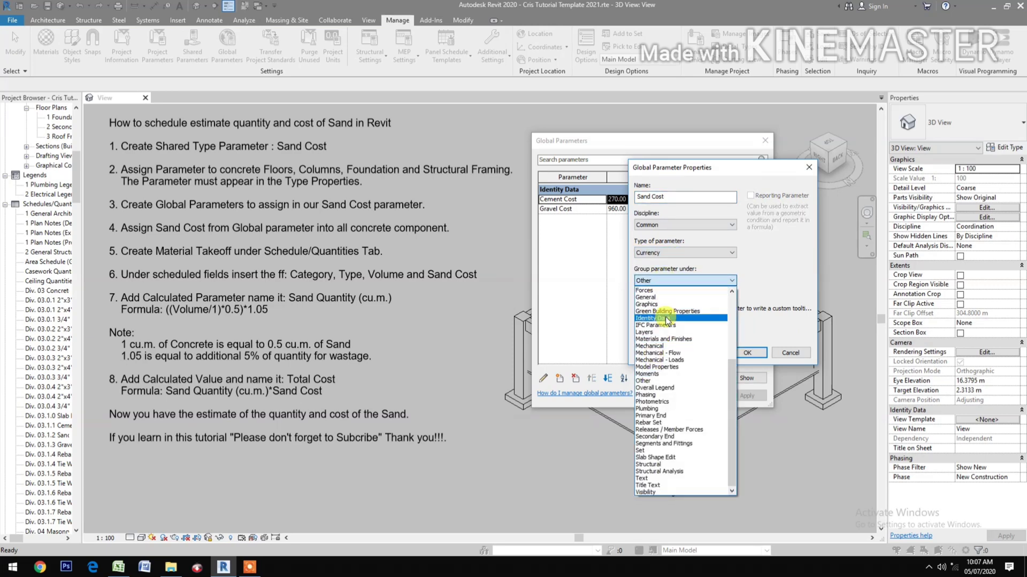
click(665, 319)
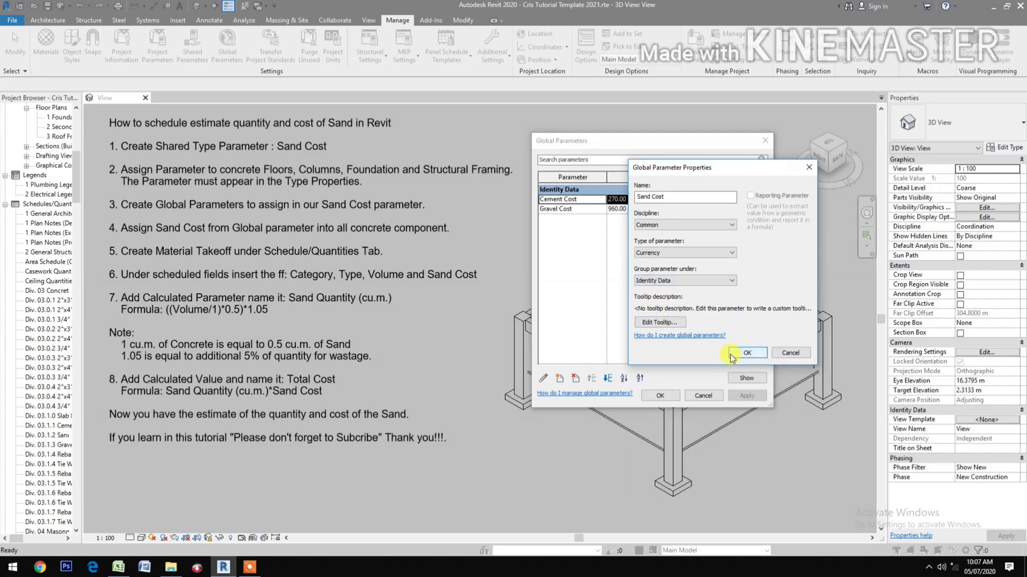
click(732, 354)
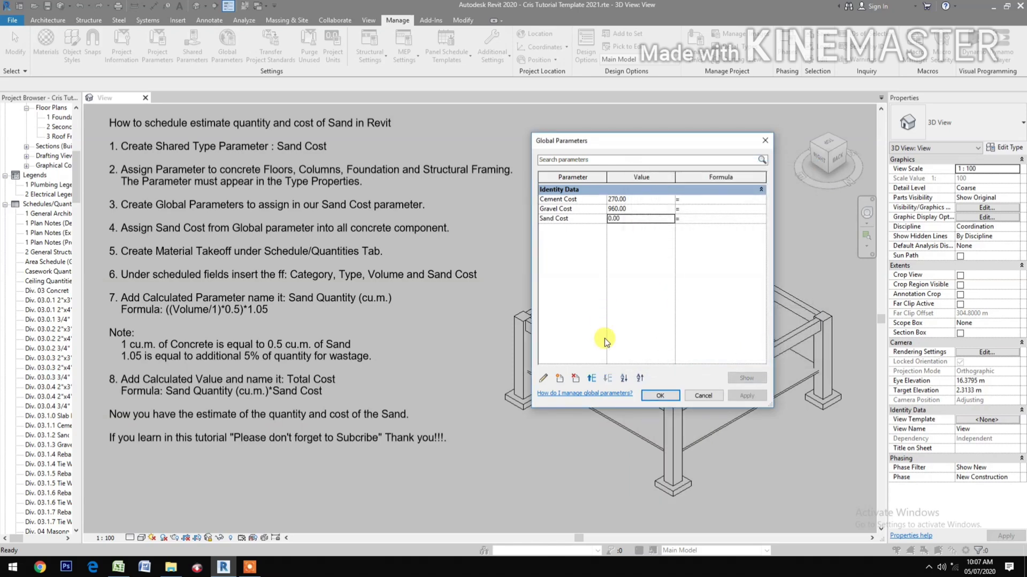
Set the Sand Cost global parameter's value to 660 and accept the global parameters.
double_click(633, 218)
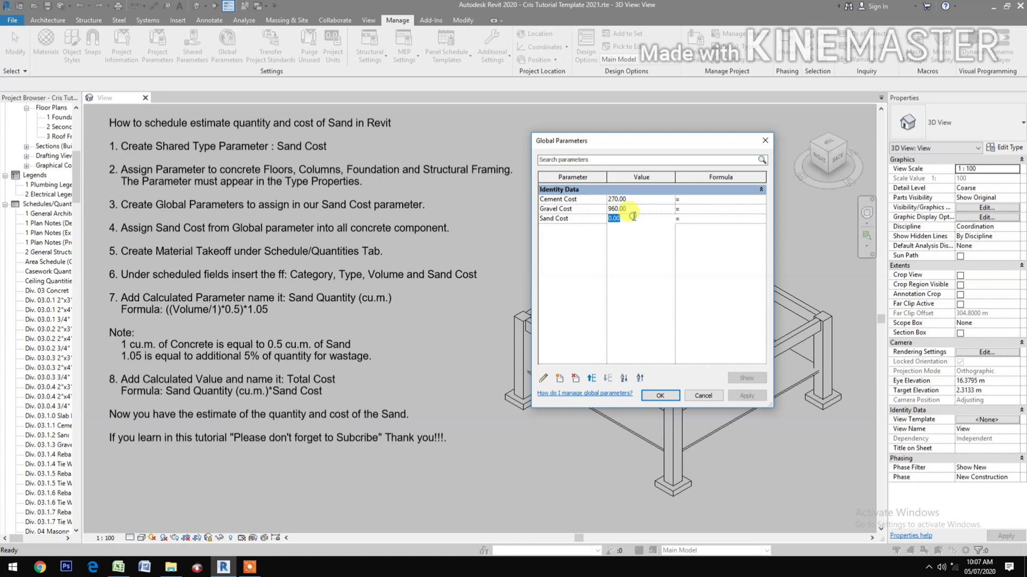
text(660)
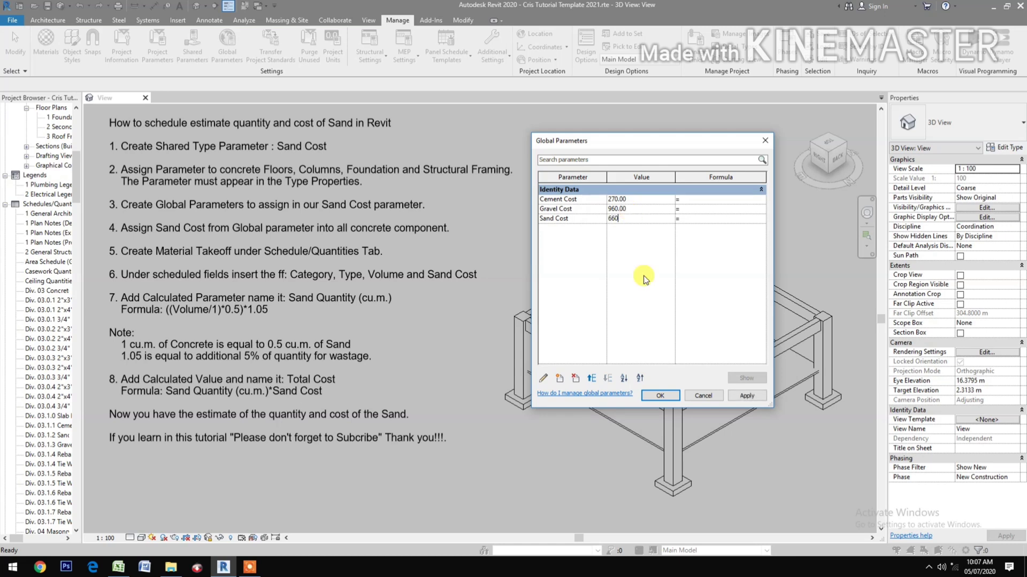
click(678, 396)
click(659, 396)
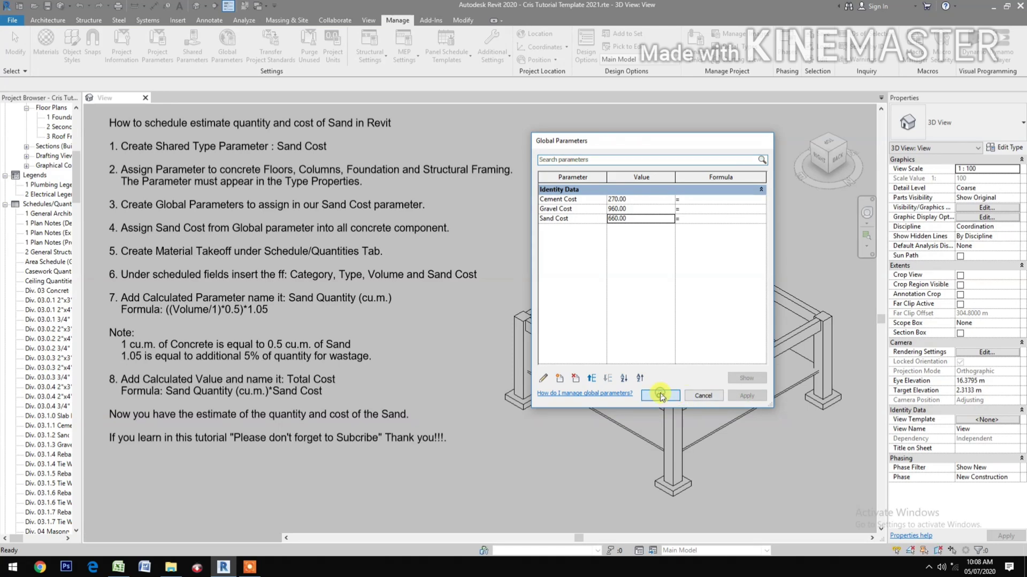
click(424, 227)
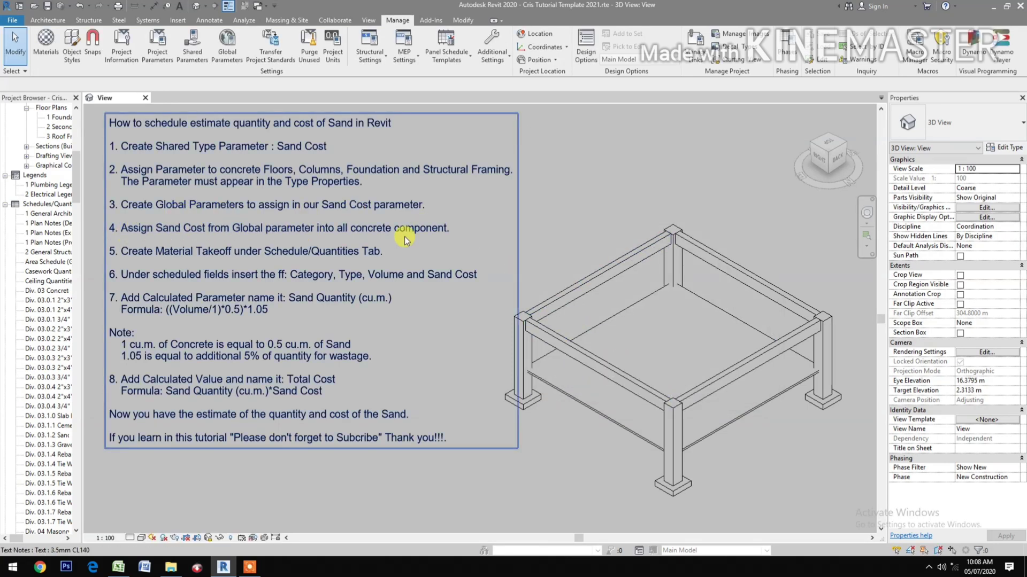
Associate the Sand Cost type parameter of the F4 1200 x 1200 x 300mm rectangular footing with the Sand Cost global parameter.
click(544, 444)
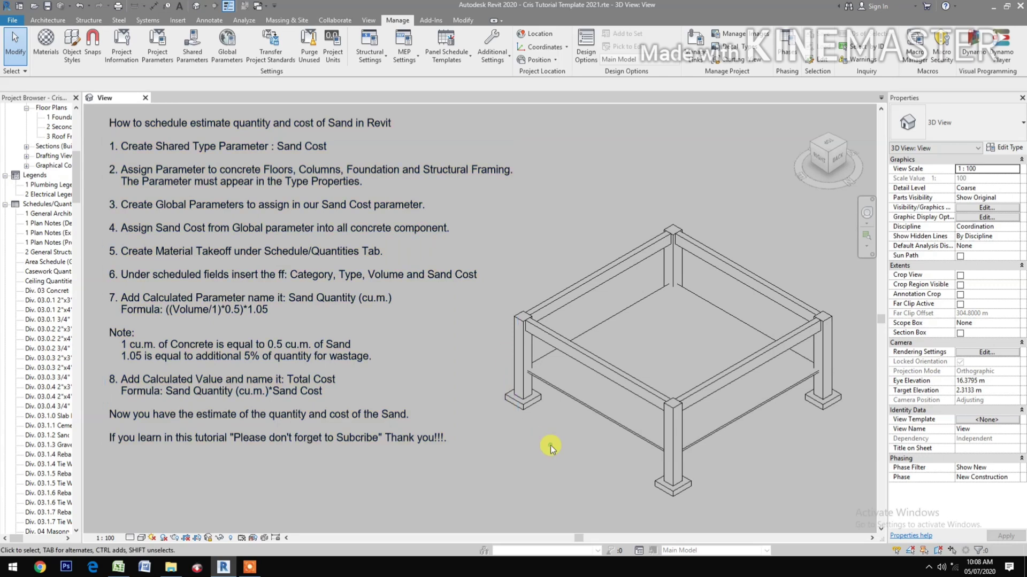
click(529, 407)
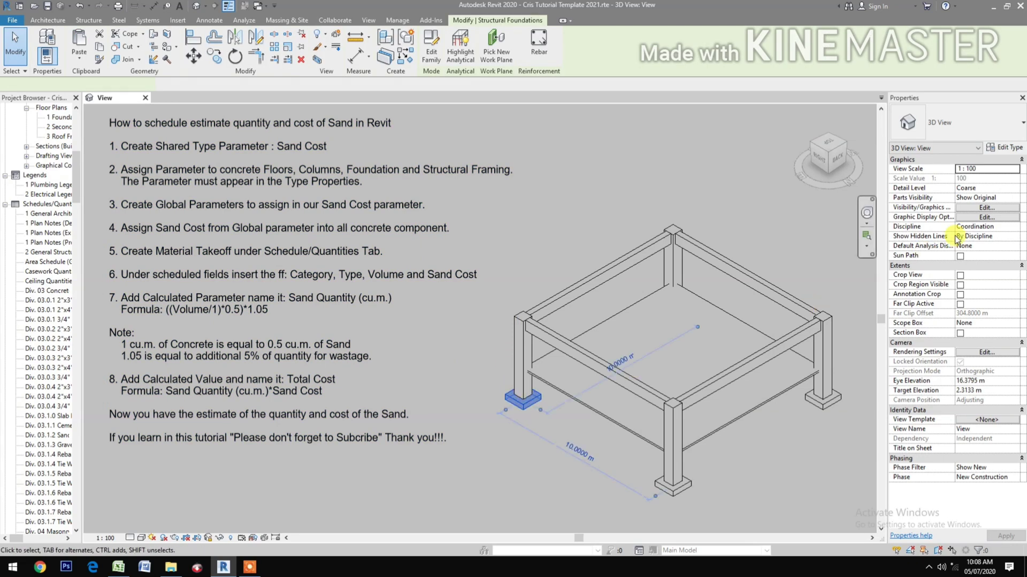
click(1006, 149)
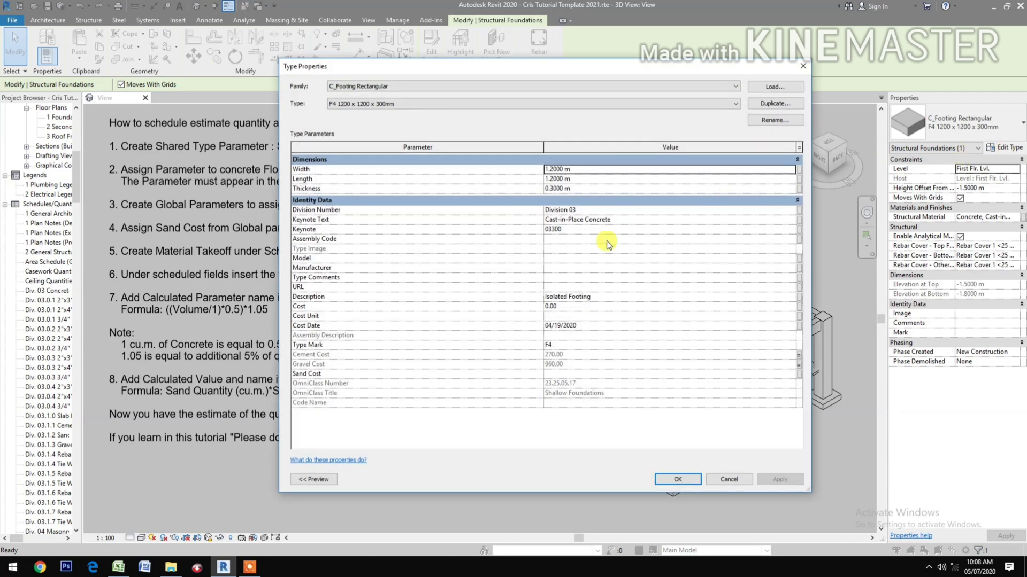
click(798, 376)
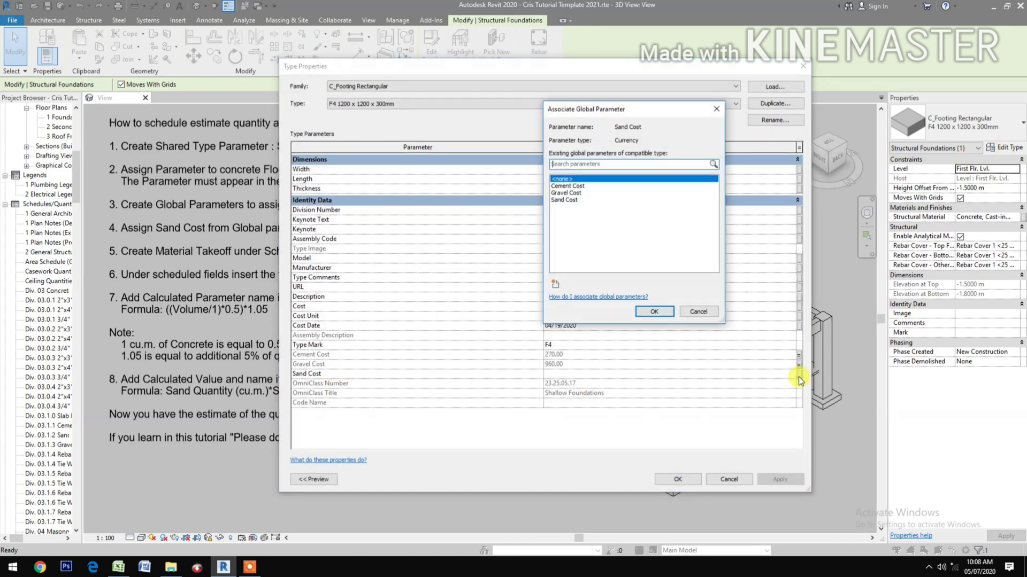
click(567, 201)
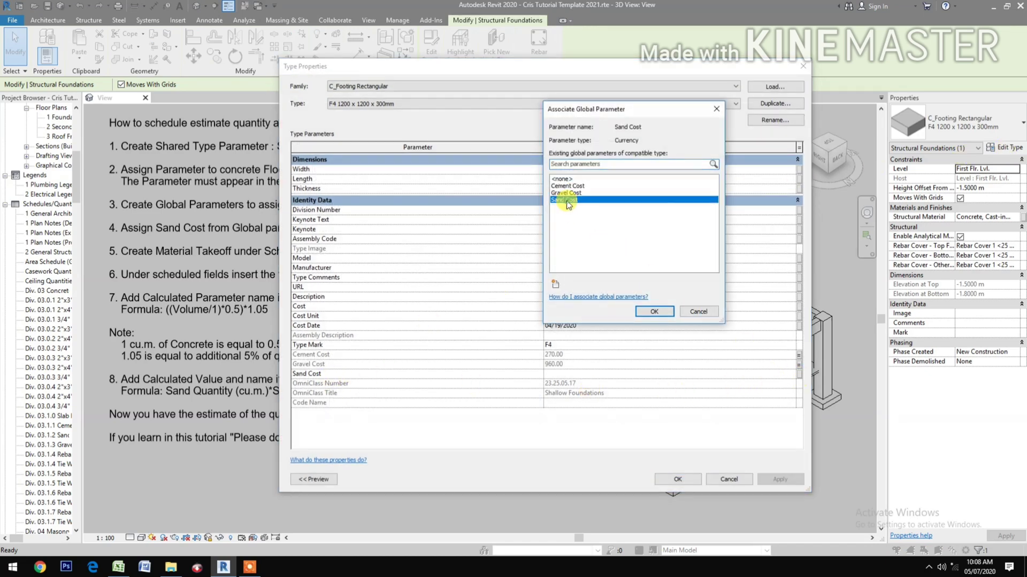
click(641, 314)
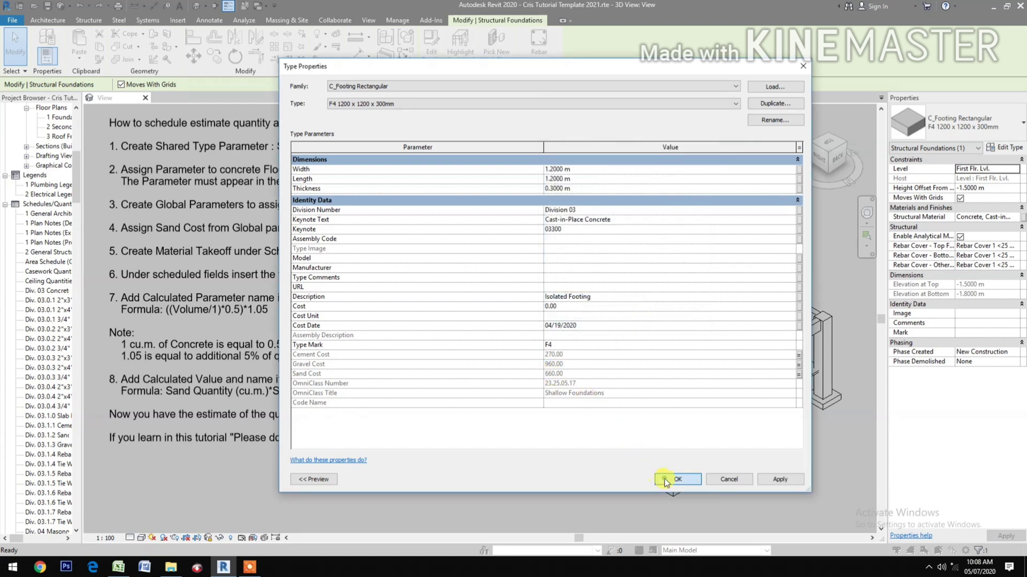
click(664, 479)
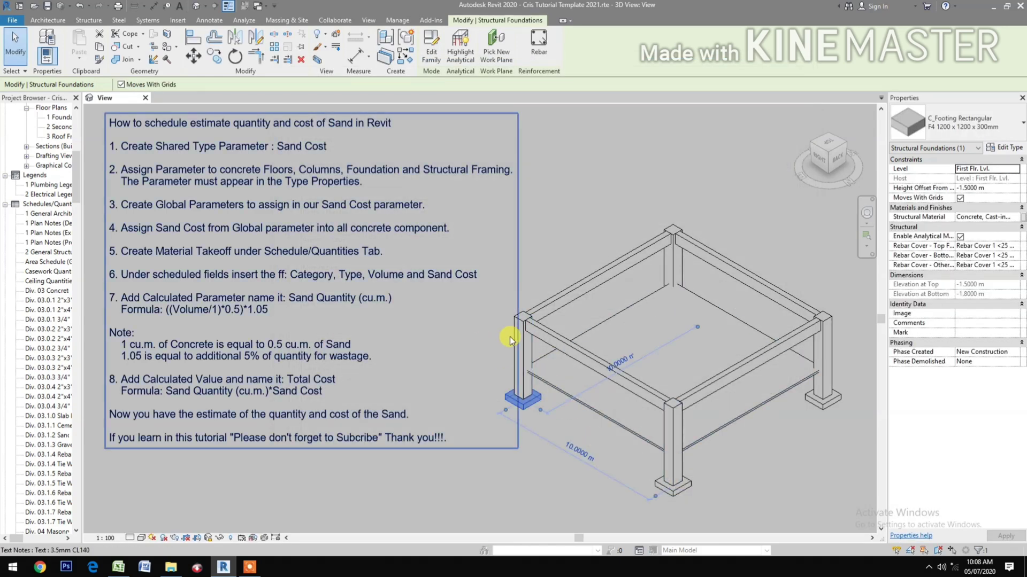
Associate the Sand Cost type parameter of the C5 600 x 600mm rectangular column with the Sand Cost global parameter.
click(526, 348)
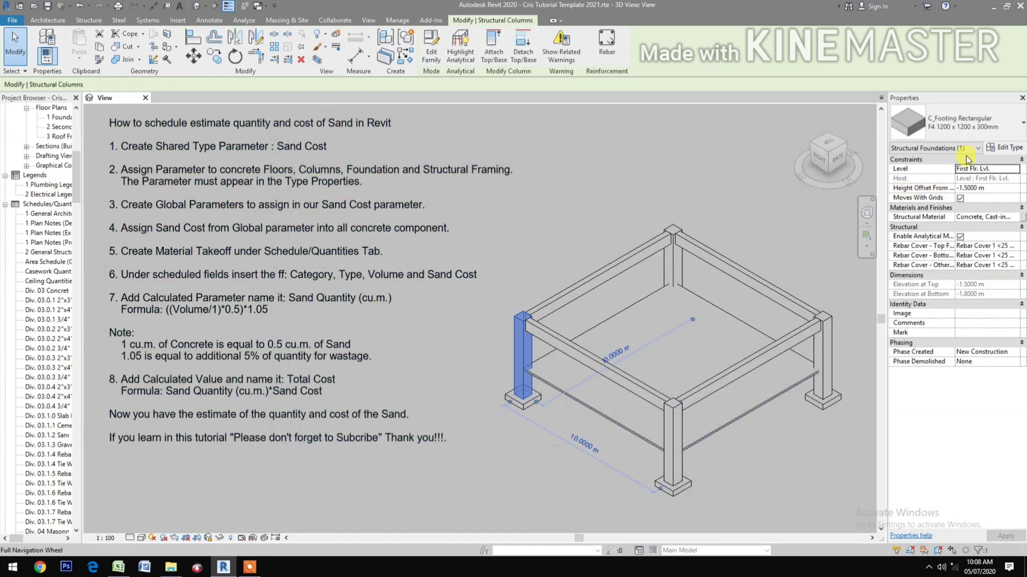
click(1002, 150)
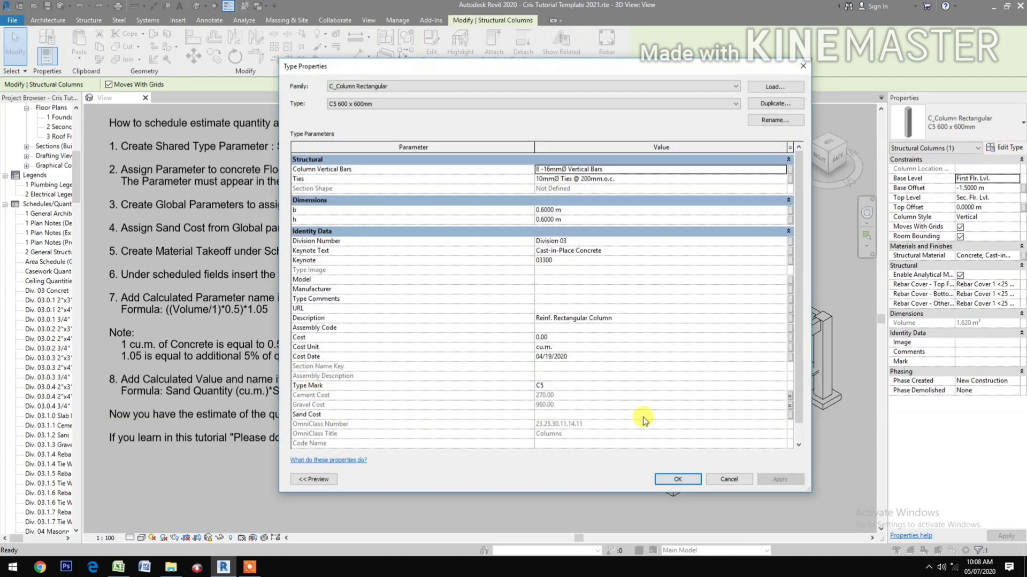
click(790, 415)
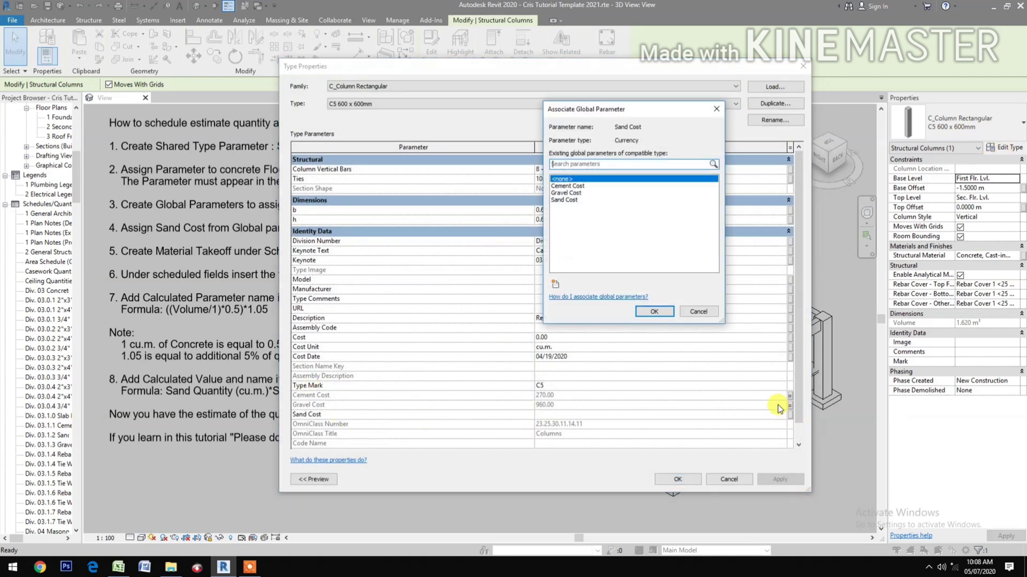
click(573, 202)
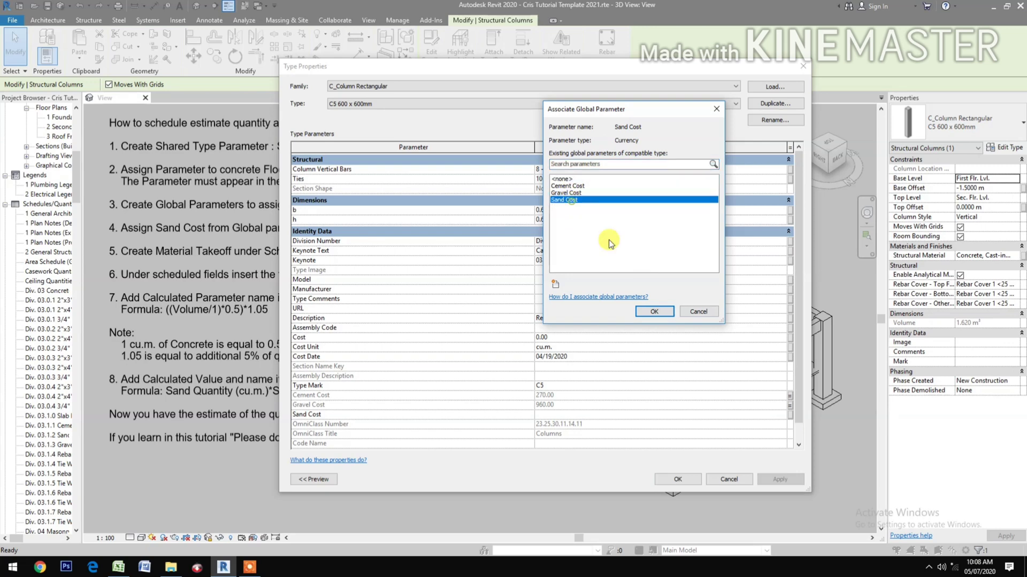
click(648, 312)
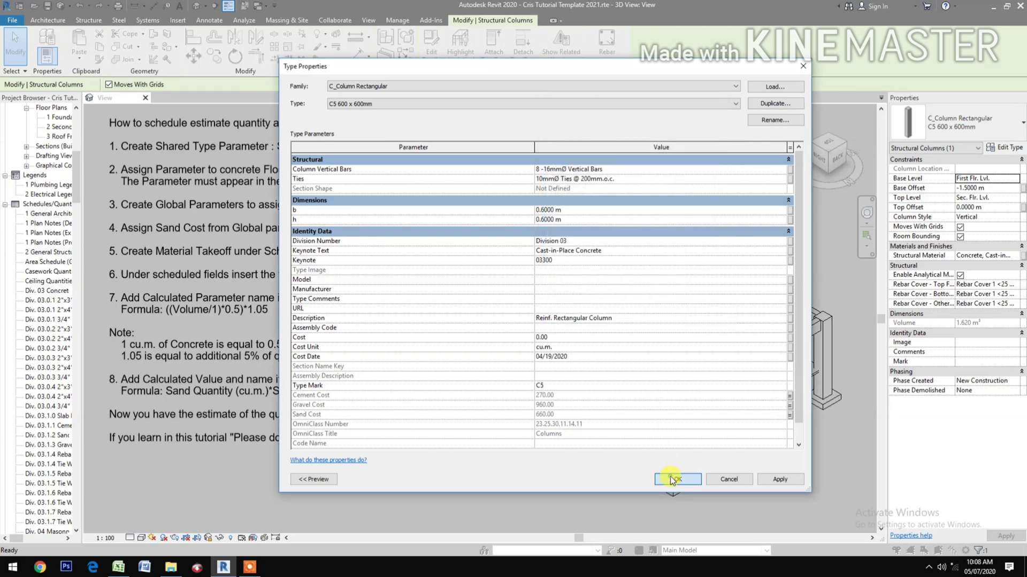
click(669, 476)
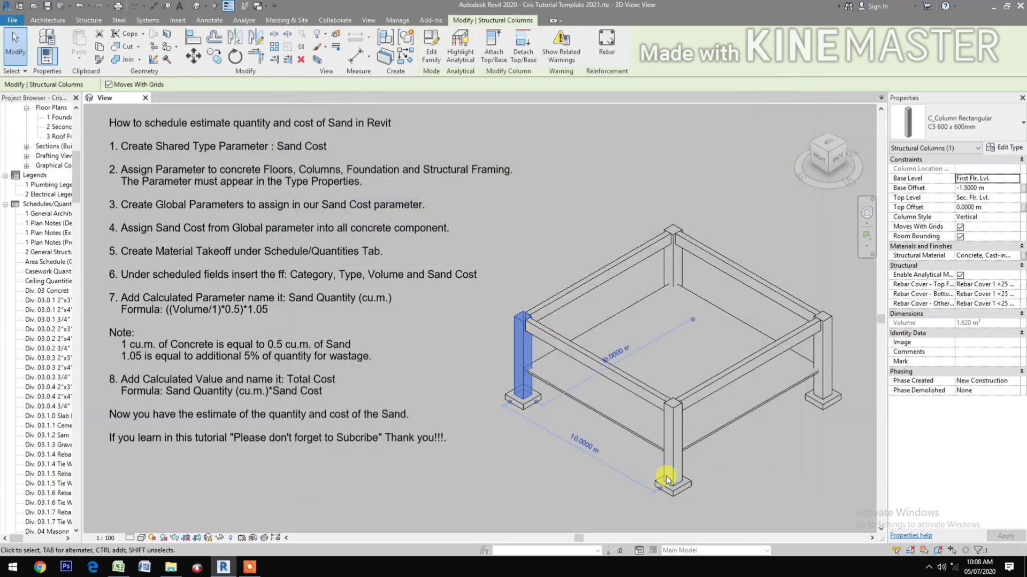
Associate the Sand Cost type parameter of the Concrete Slab 100mm floor with the Sand Cost global parameter.
click(586, 402)
click(1008, 149)
scroll(364, 412, down, 1)
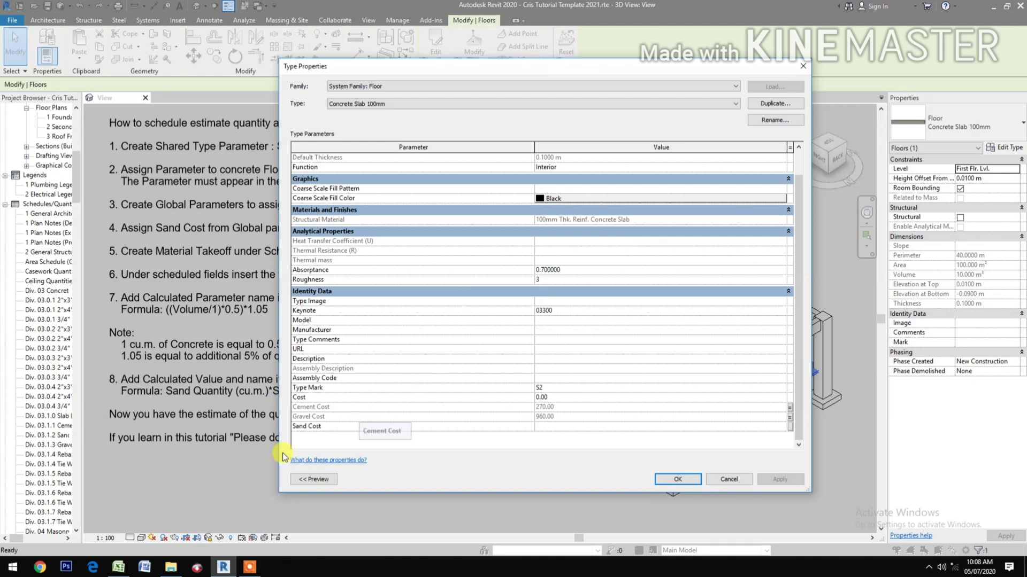
click(789, 426)
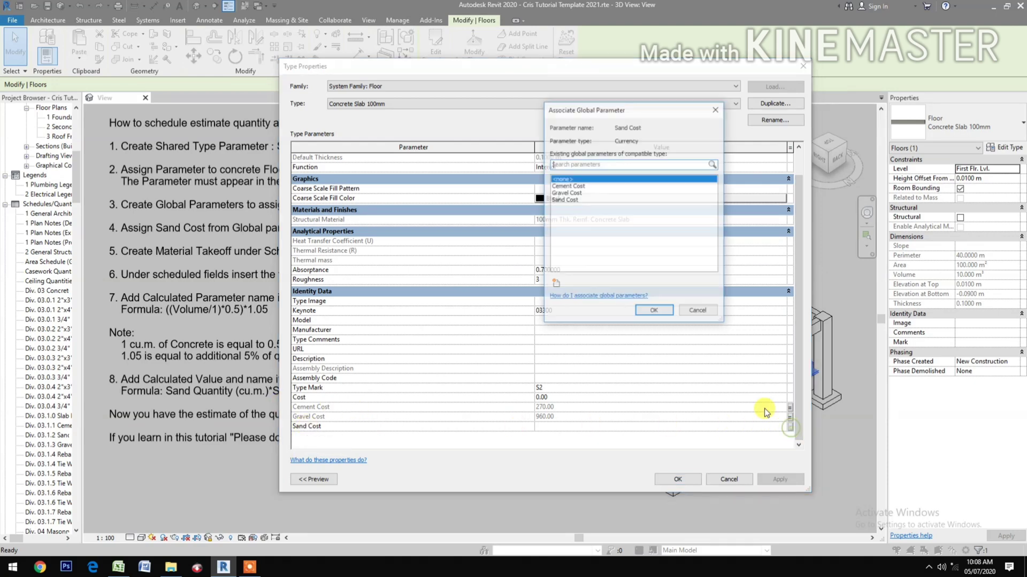
click(568, 200)
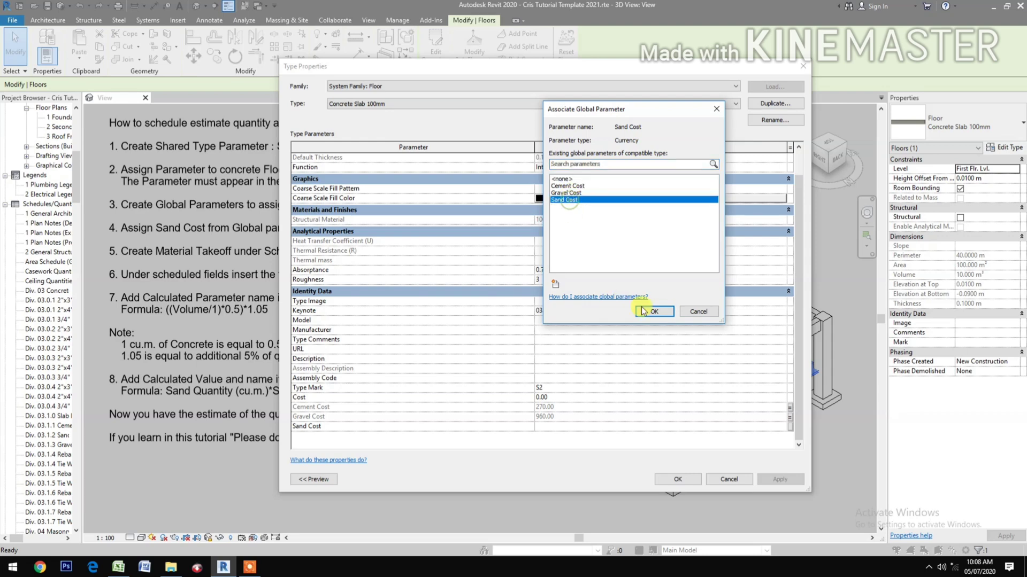
click(658, 313)
click(675, 478)
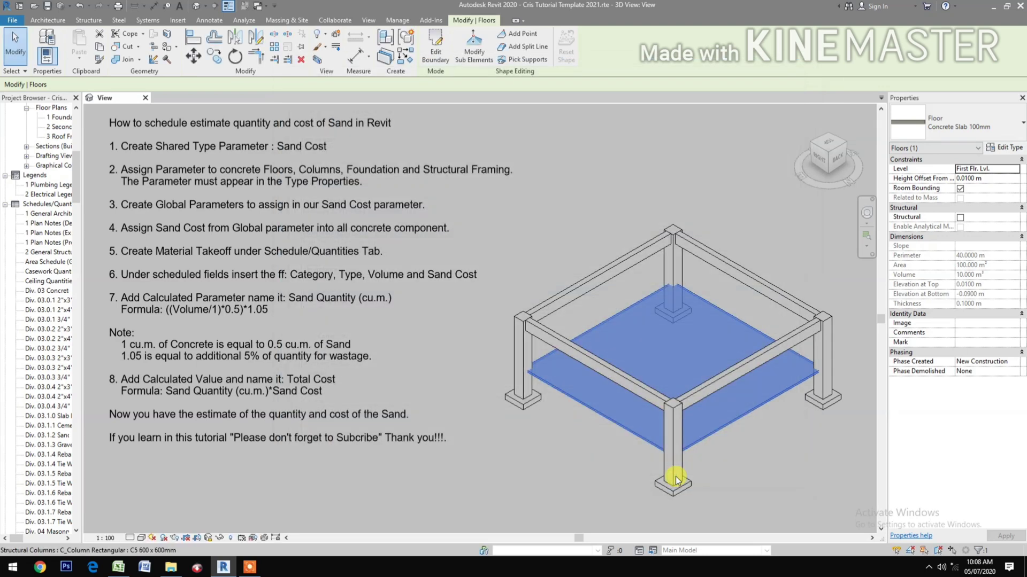
Associate the Sand Cost type parameter of the RCB5 300 x 600mm concrete beam with the Sand Cost global parameter.
click(545, 330)
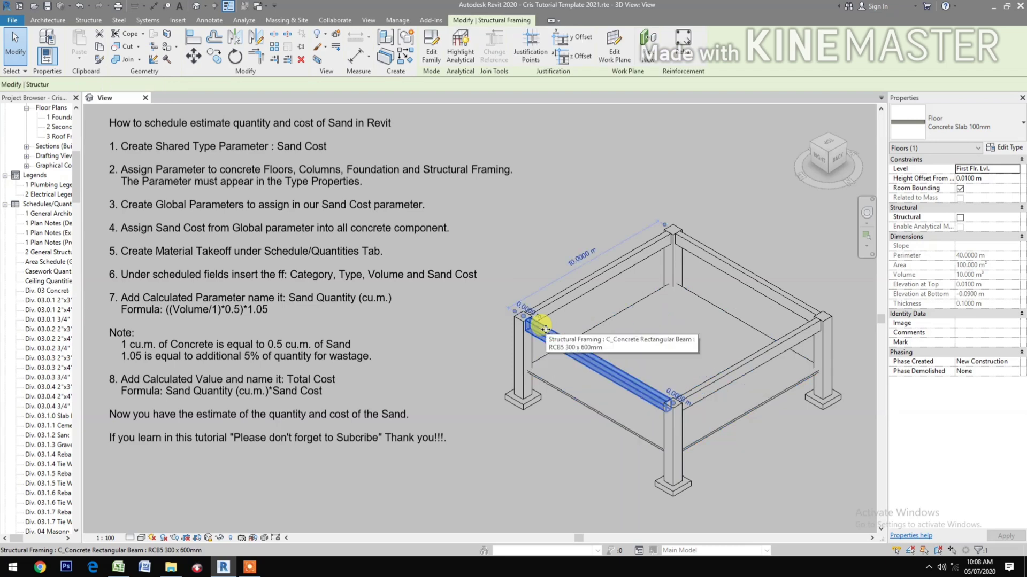
click(1003, 147)
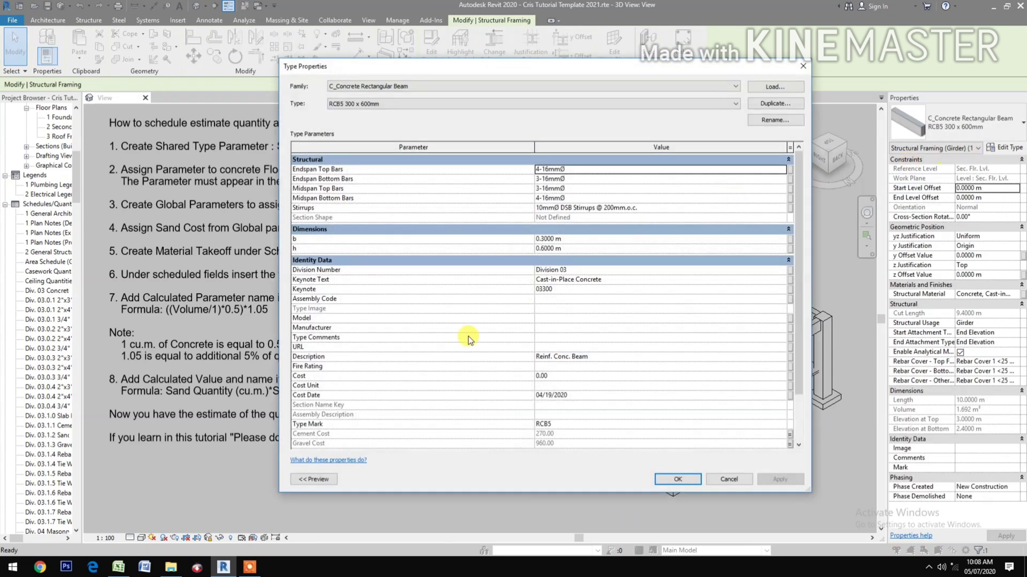
scroll(316, 428, down, 3)
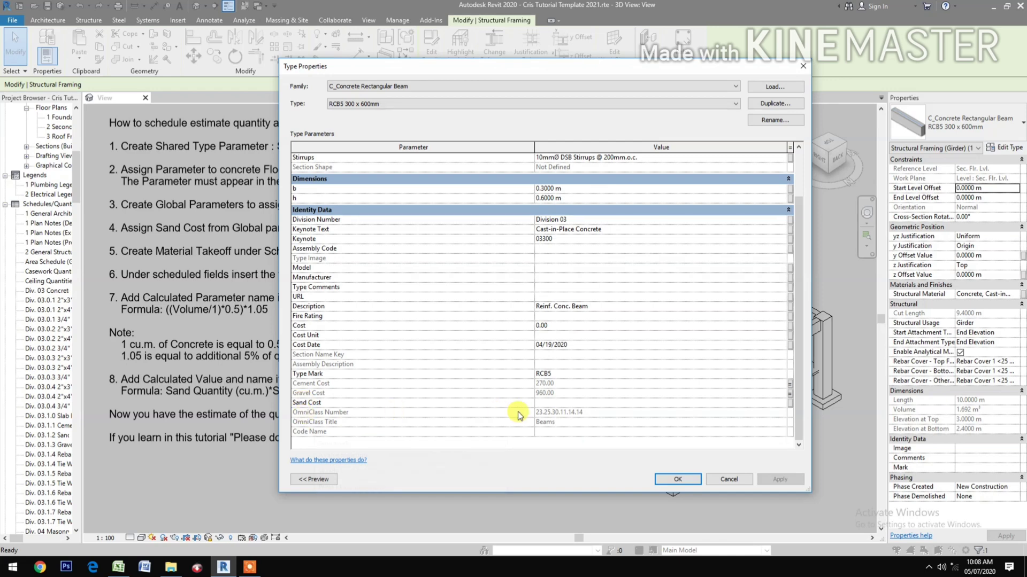
click(790, 405)
click(565, 200)
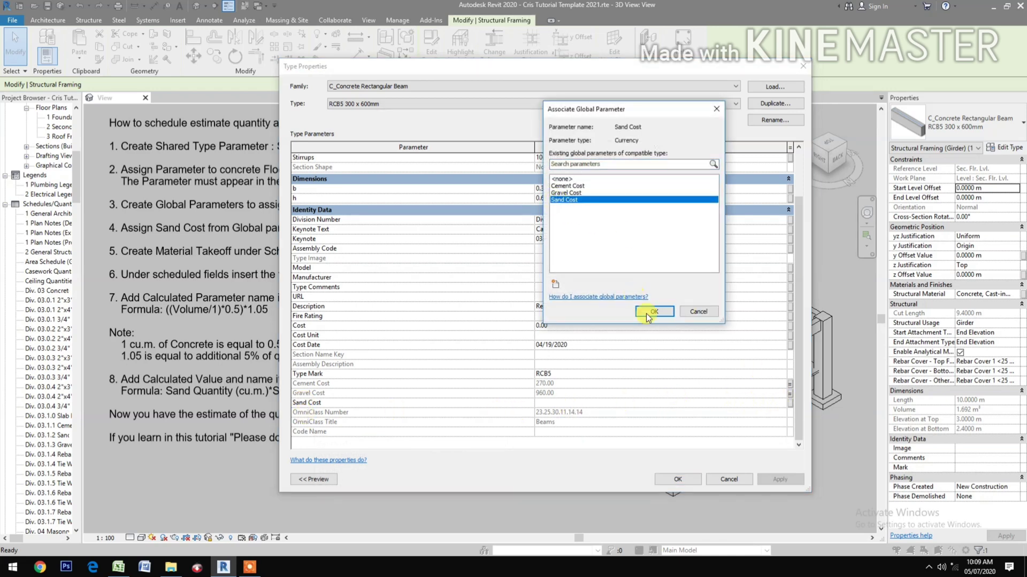
click(654, 312)
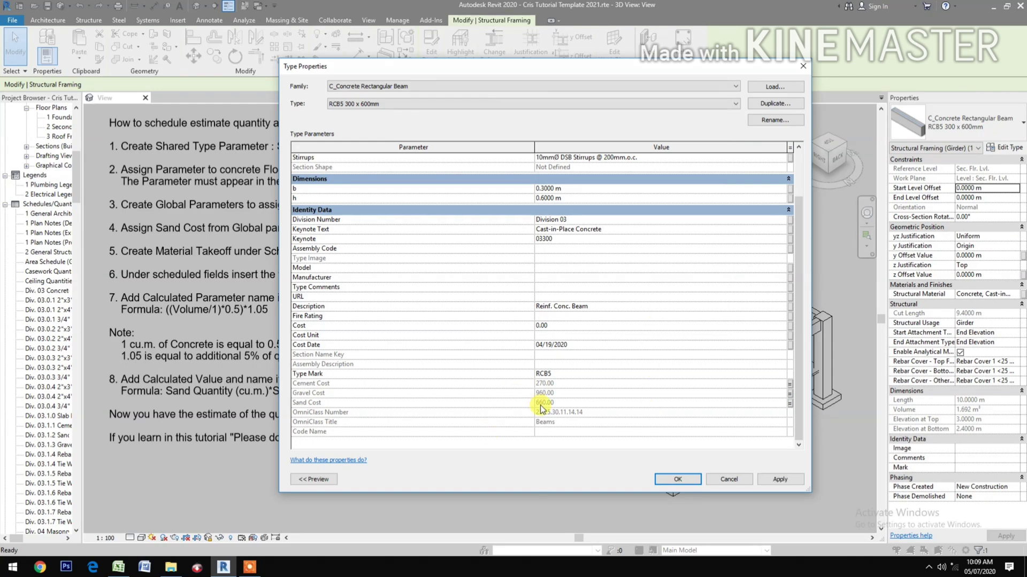
click(664, 478)
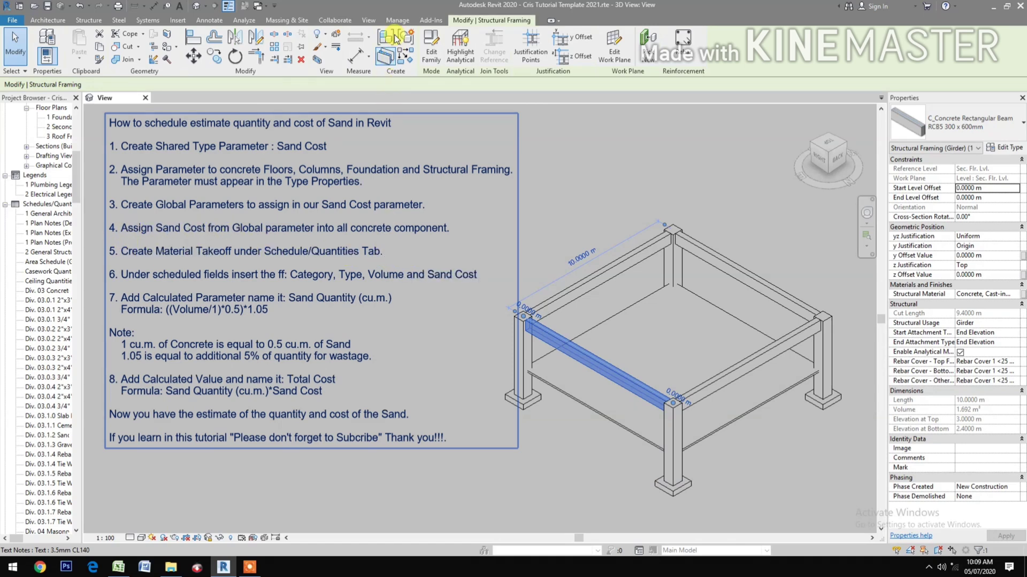
Create a multi-category material takeoff with its phase set to New Construction, keeping the default name.
click(369, 21)
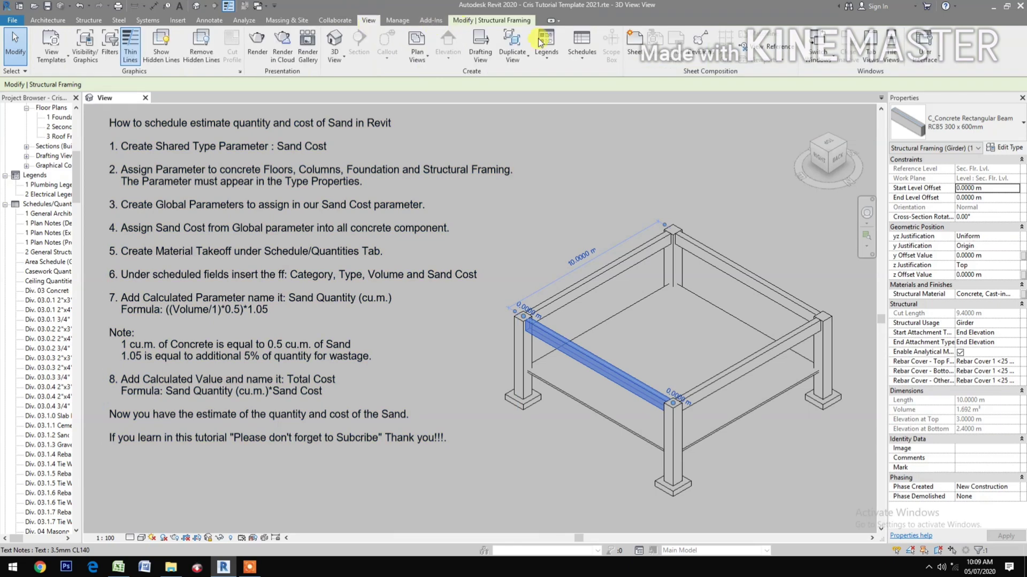
click(581, 54)
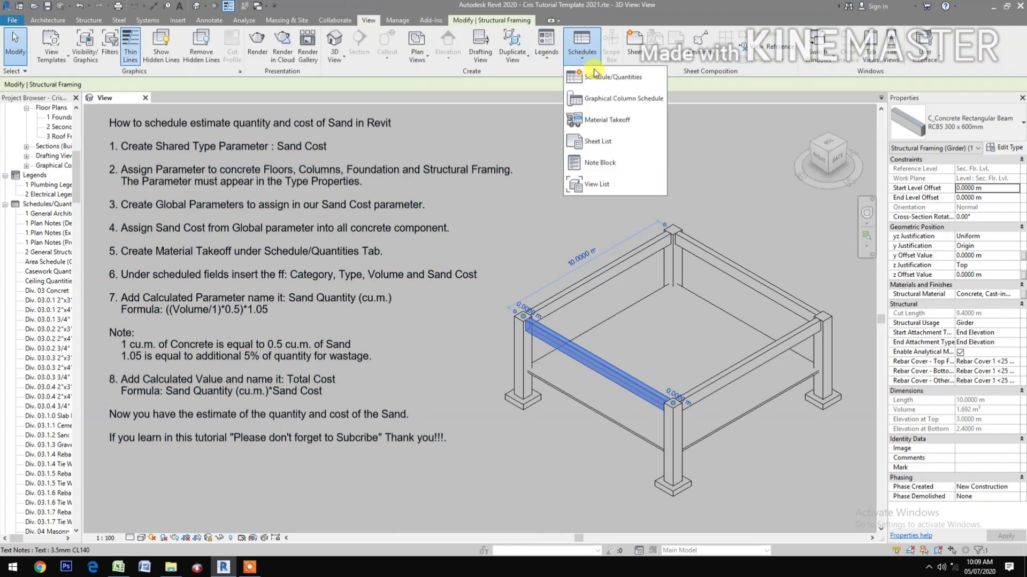
click(619, 122)
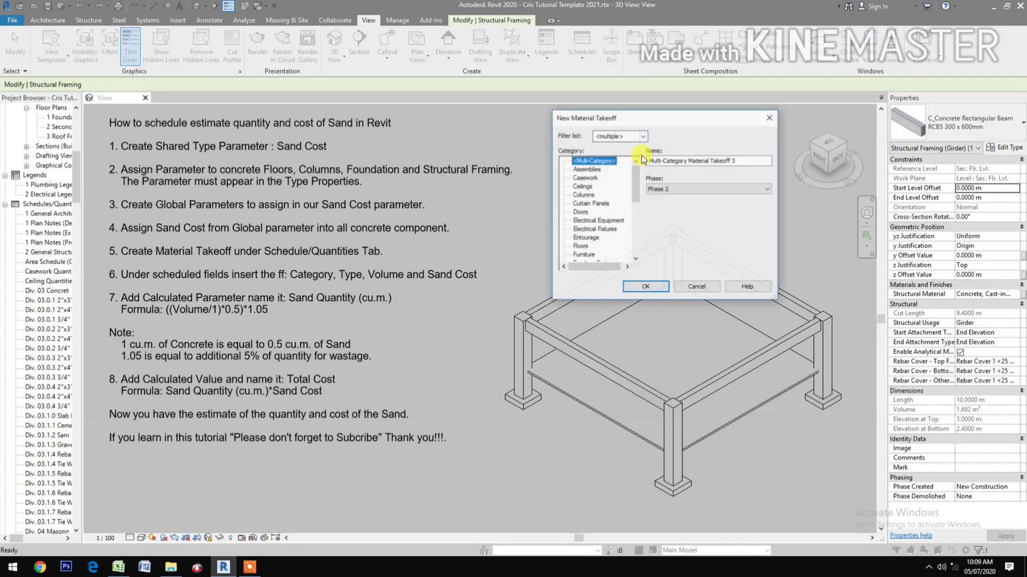
click(680, 191)
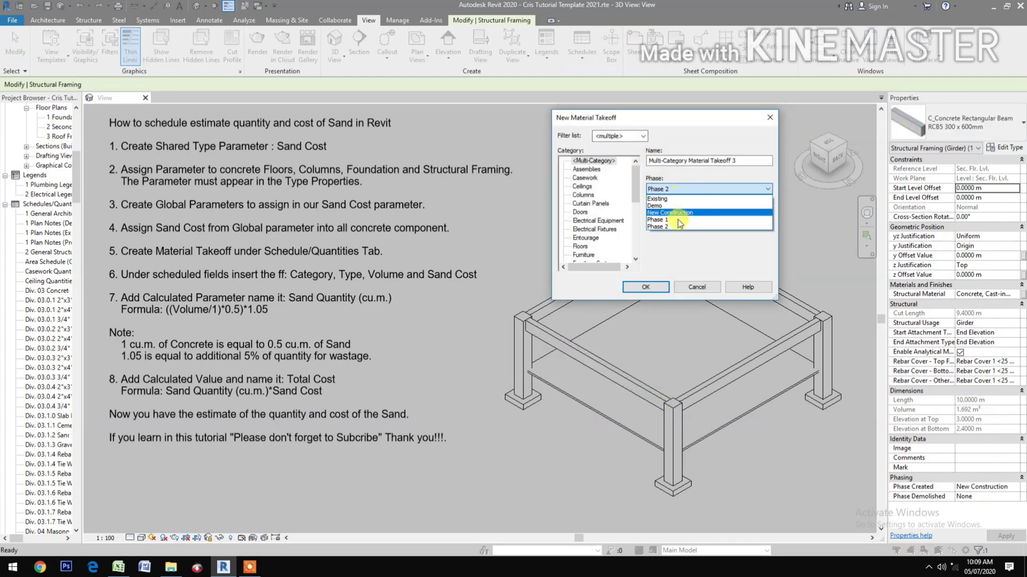
click(676, 212)
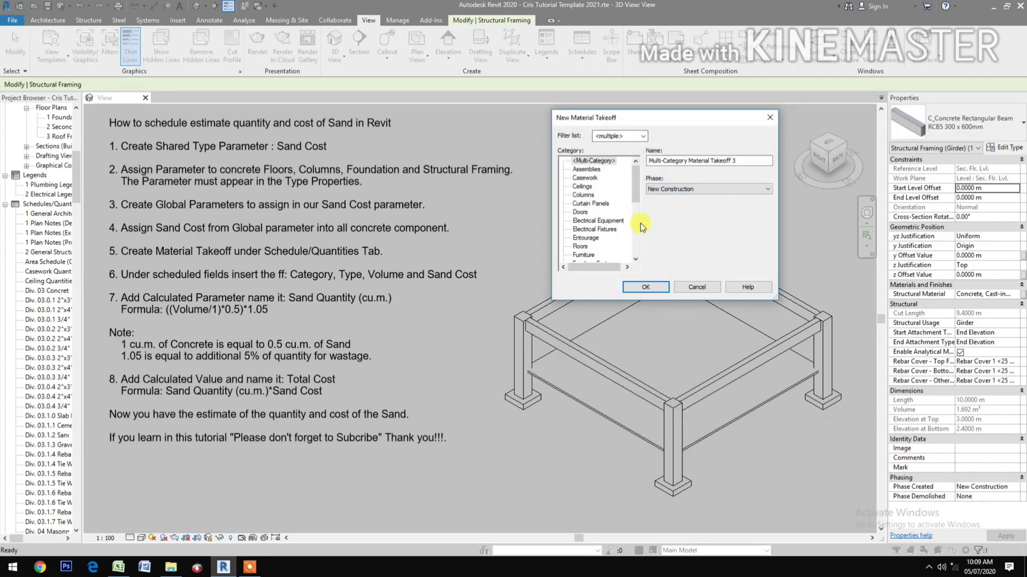
click(653, 290)
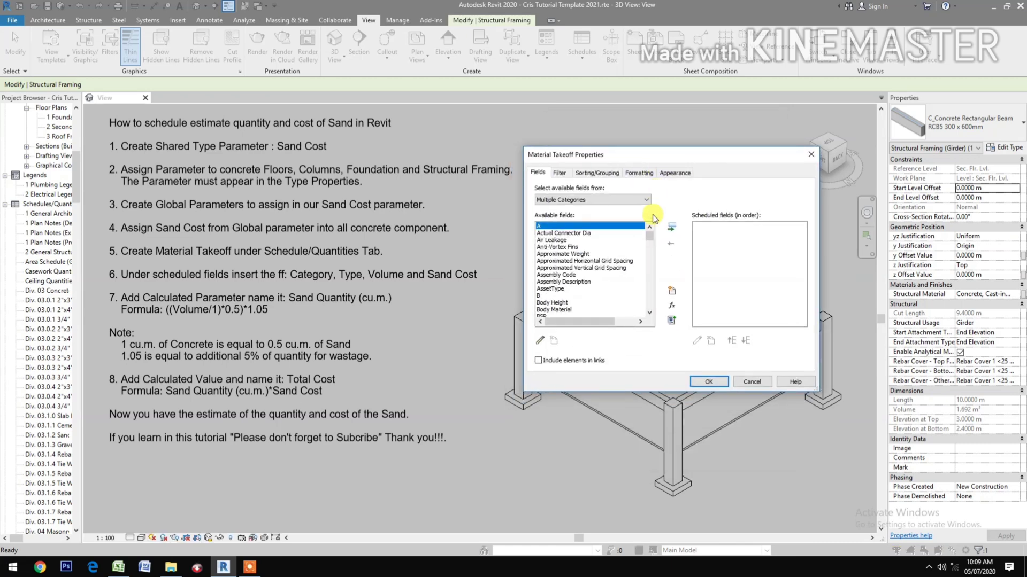
Add the Category field to the material takeoff's scheduled fields.
scroll(588, 270, down, 3)
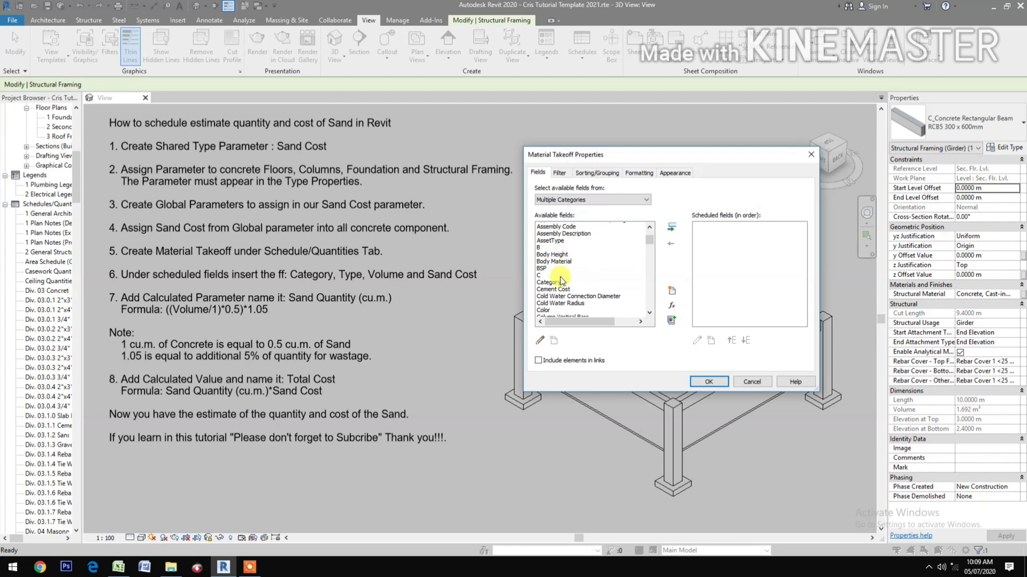
click(553, 268)
click(672, 227)
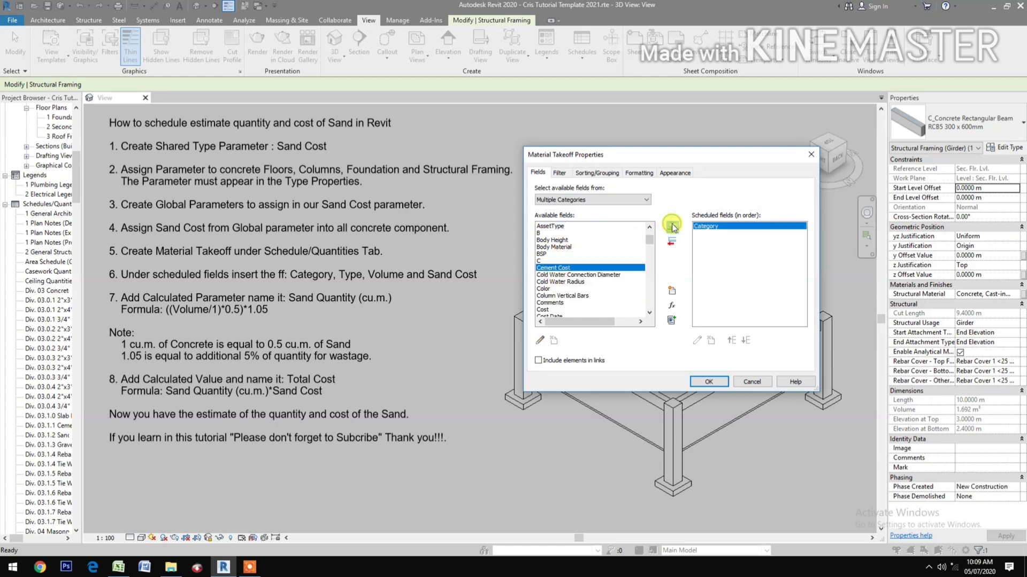
Add the Type field to the material takeoff's scheduled fields.
scroll(582, 289, down, 10)
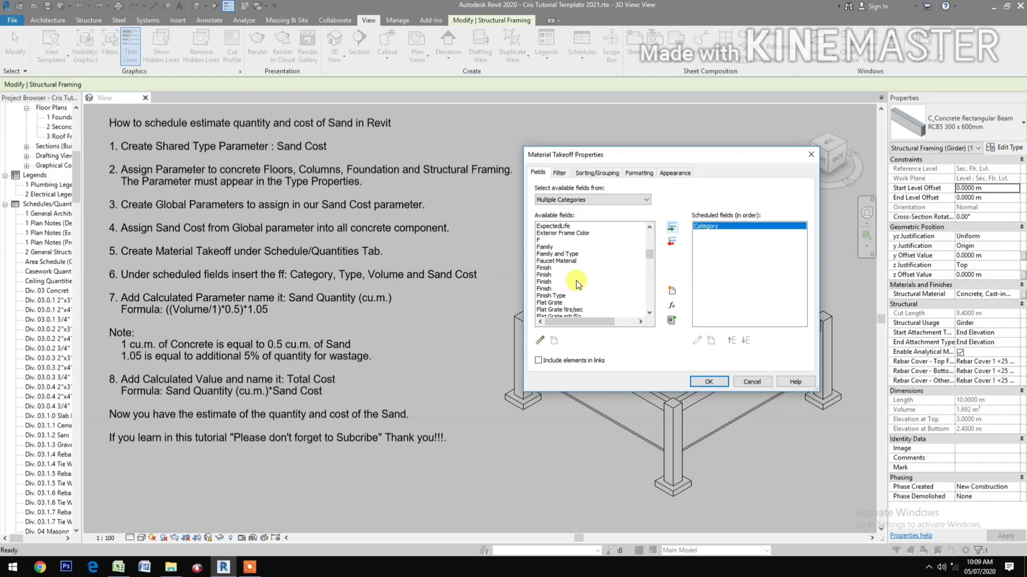
scroll(575, 291, down, 15)
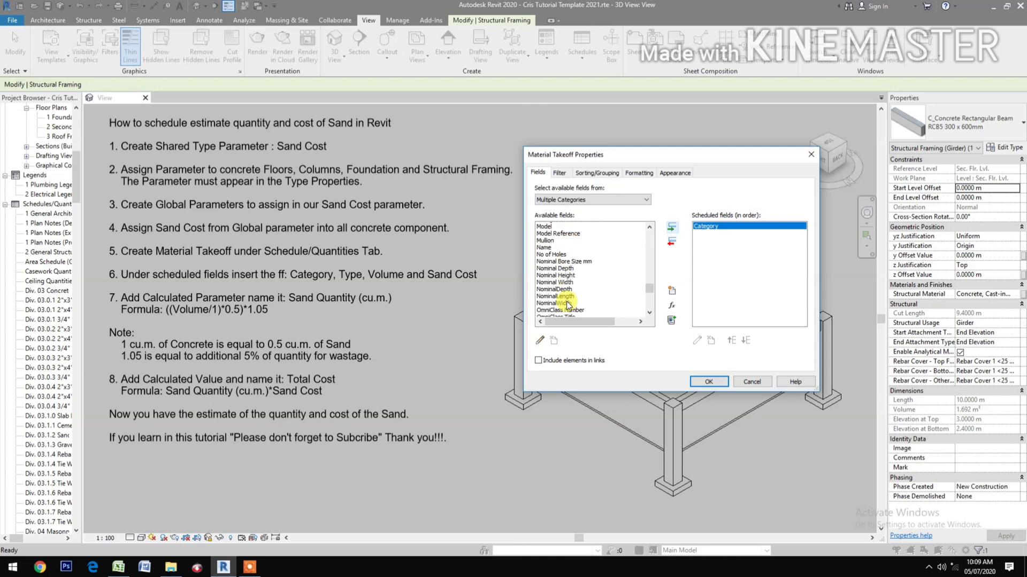
scroll(568, 305, down, 12)
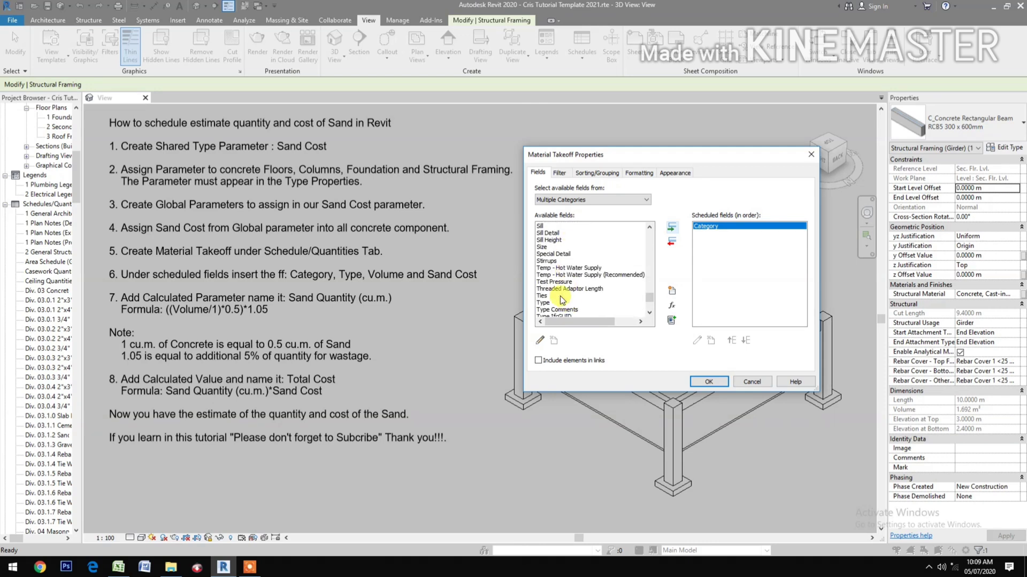
scroll(554, 305, down, 1)
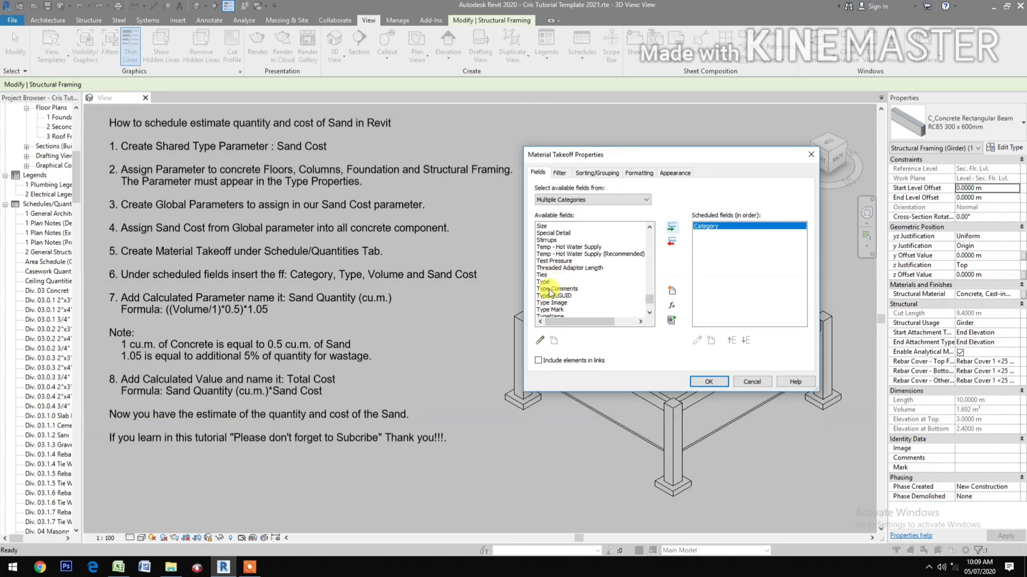
click(671, 227)
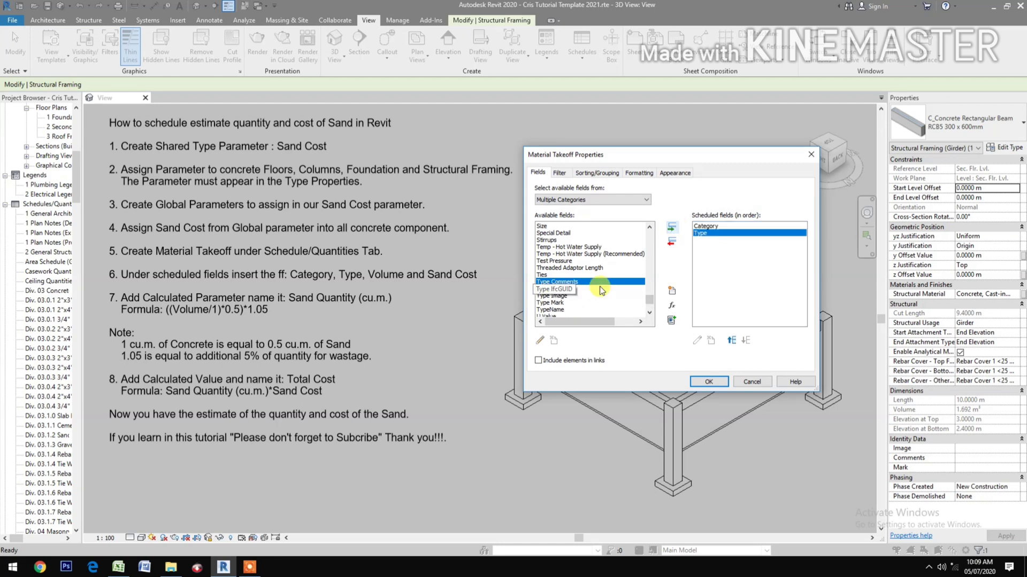
Add the Material: Volume field to the material takeoff's scheduled fields.
scroll(599, 286, up, 4)
scroll(599, 286, up, 10)
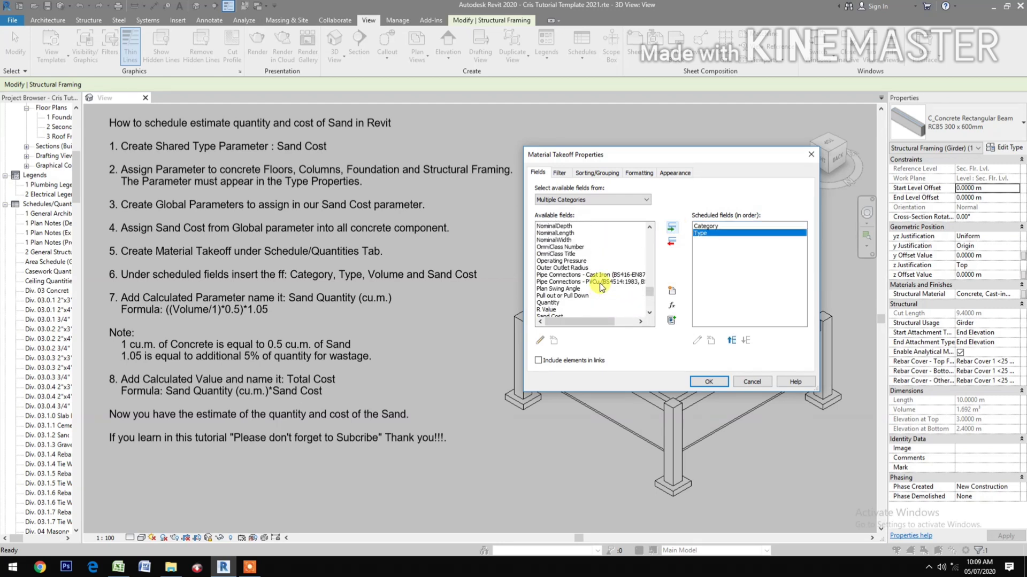
scroll(599, 282, up, 3)
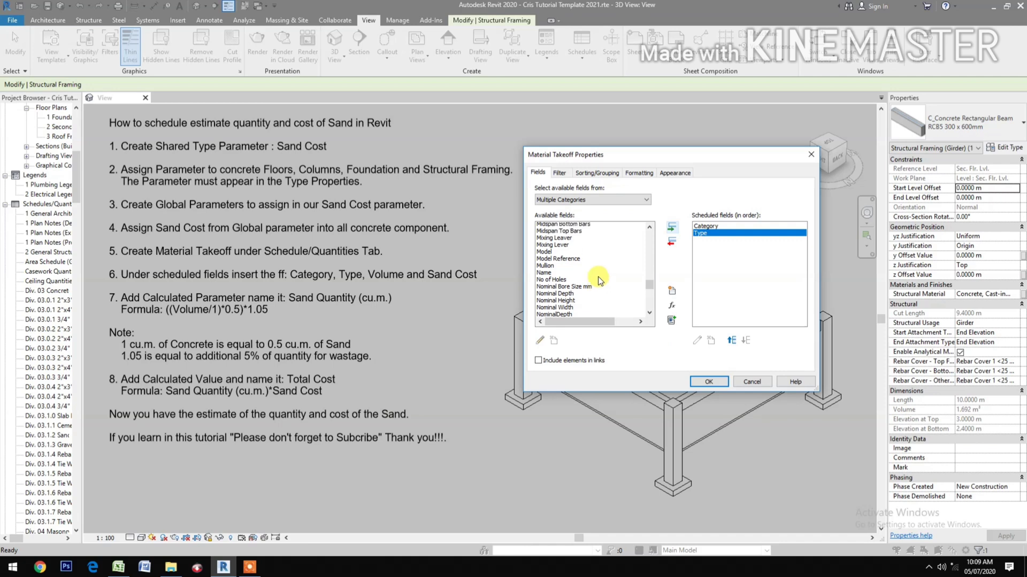
click(607, 246)
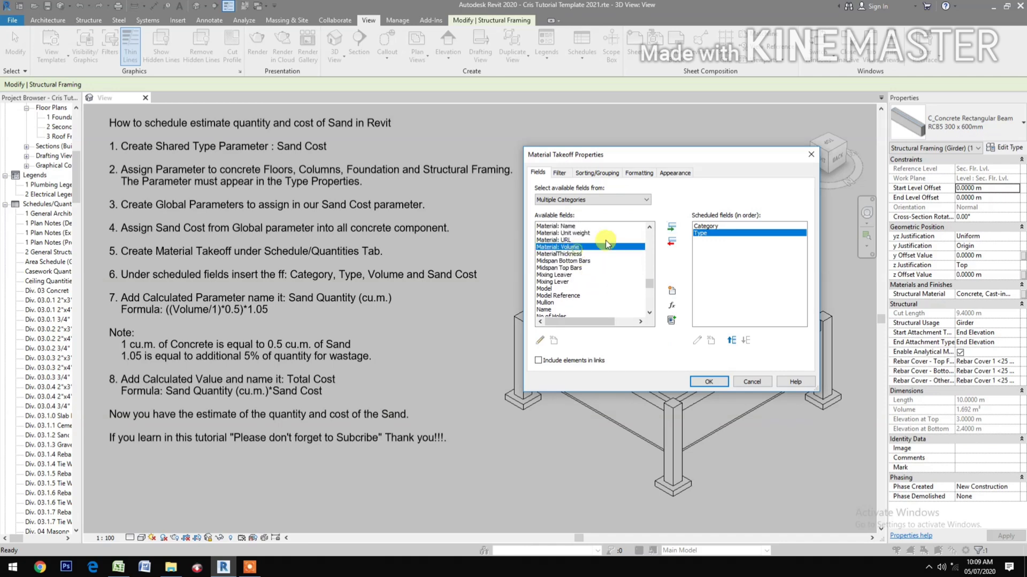
click(671, 226)
Add the Sand Cost field to the scheduled fields after Material: Volume.
scroll(612, 270, up, 8)
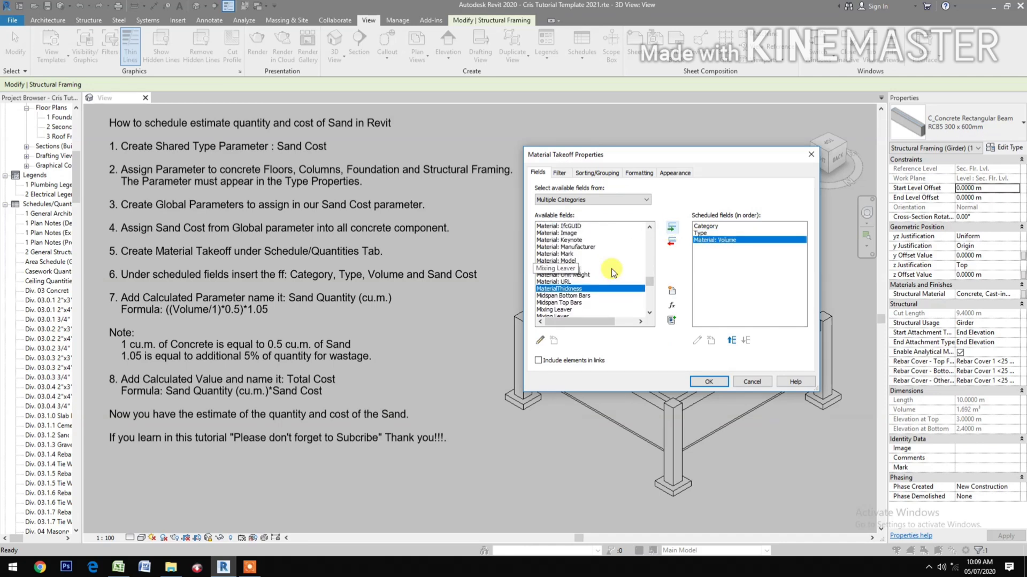
scroll(610, 272, down, 4)
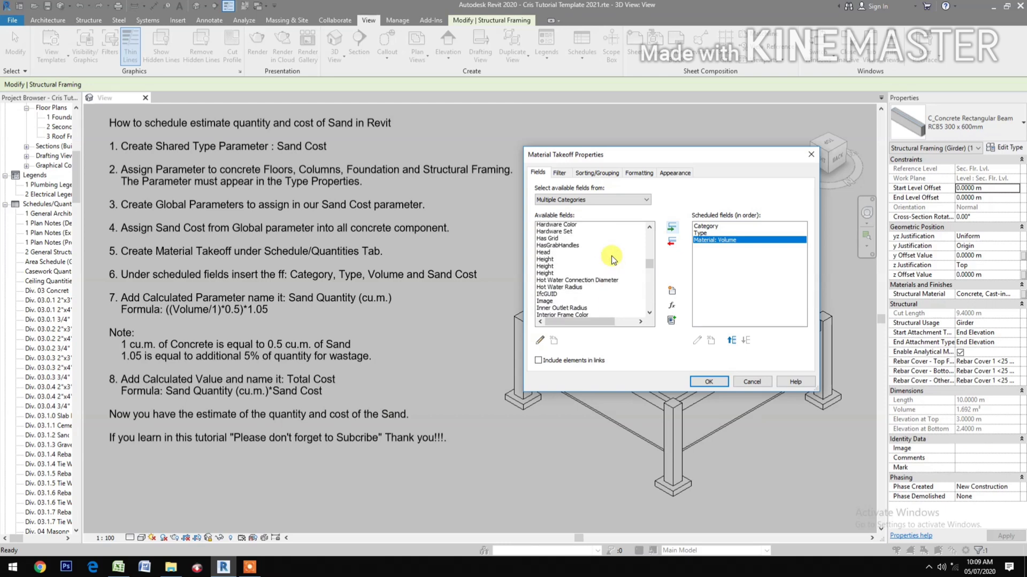
scroll(597, 277, down, 10)
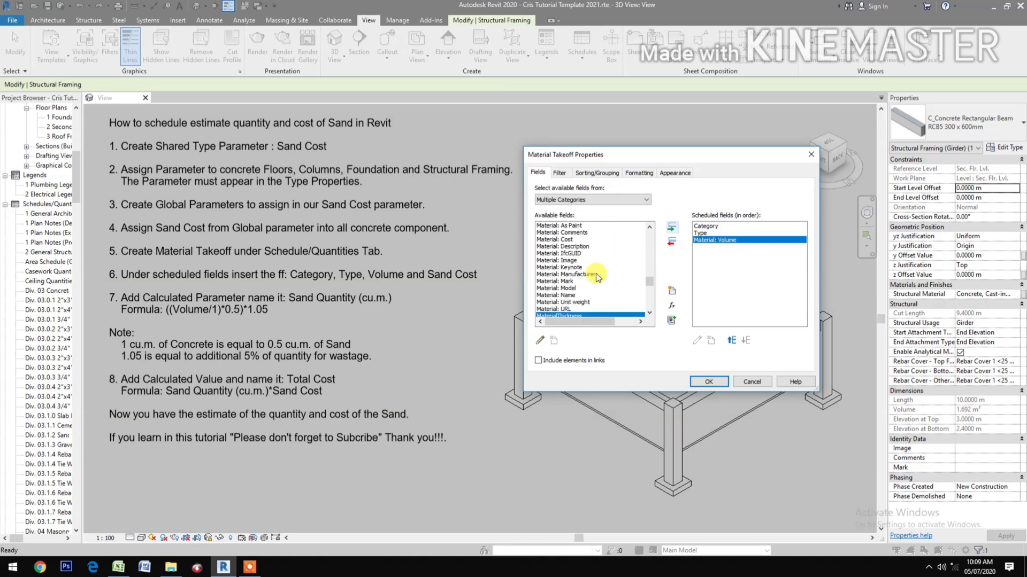
scroll(598, 277, down, 3)
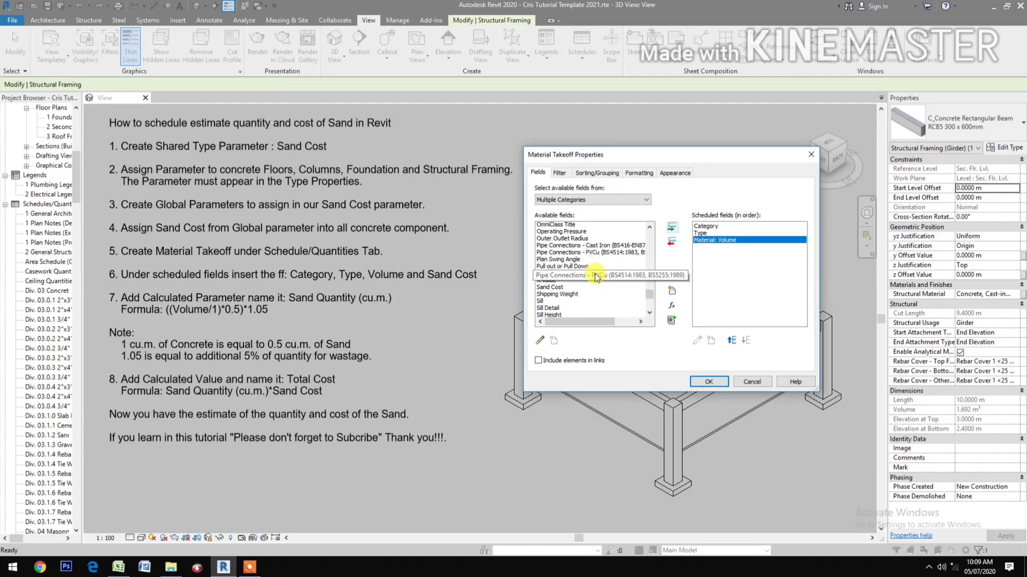
click(550, 268)
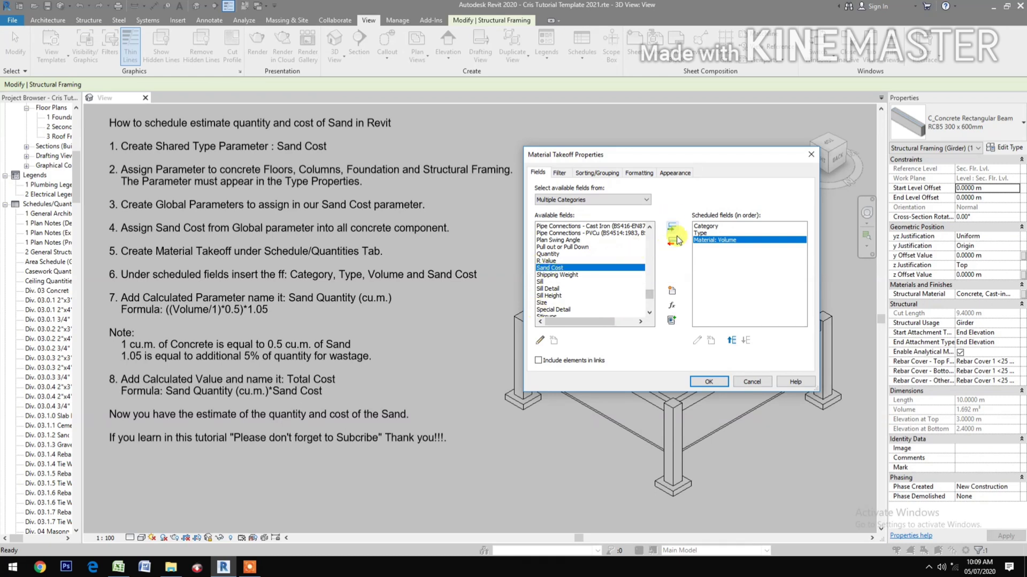
click(671, 228)
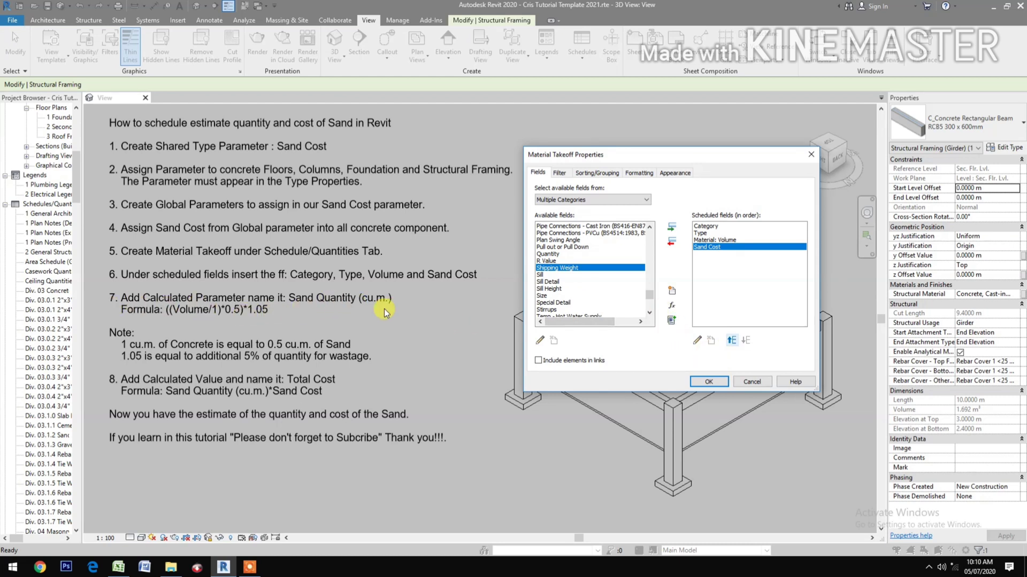
Start a new calculated value for the takeoff and name it Sand Quantity (cu.m.).
click(671, 306)
drag(358, 216, 591, 147)
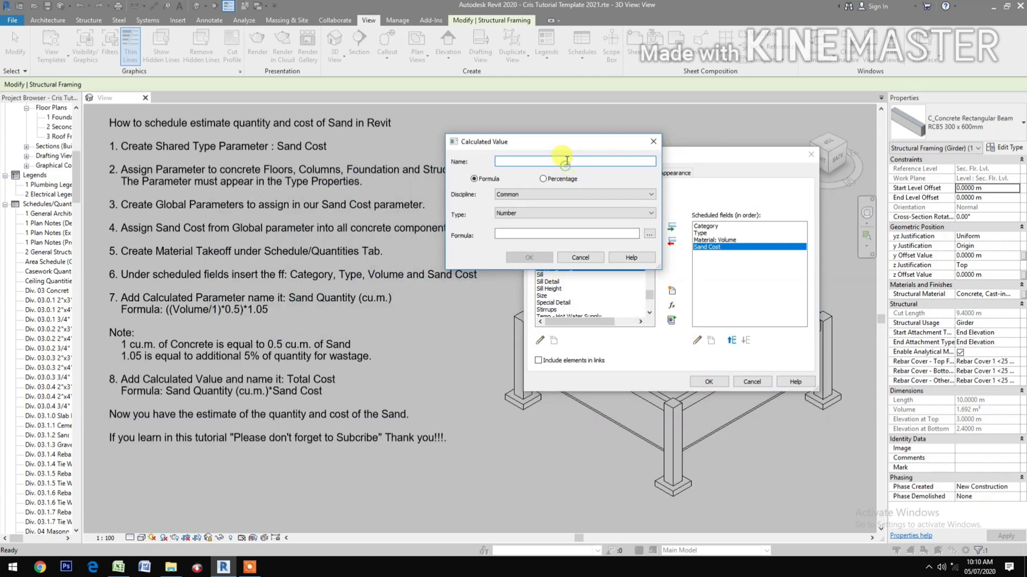
text(Sand Quantity)
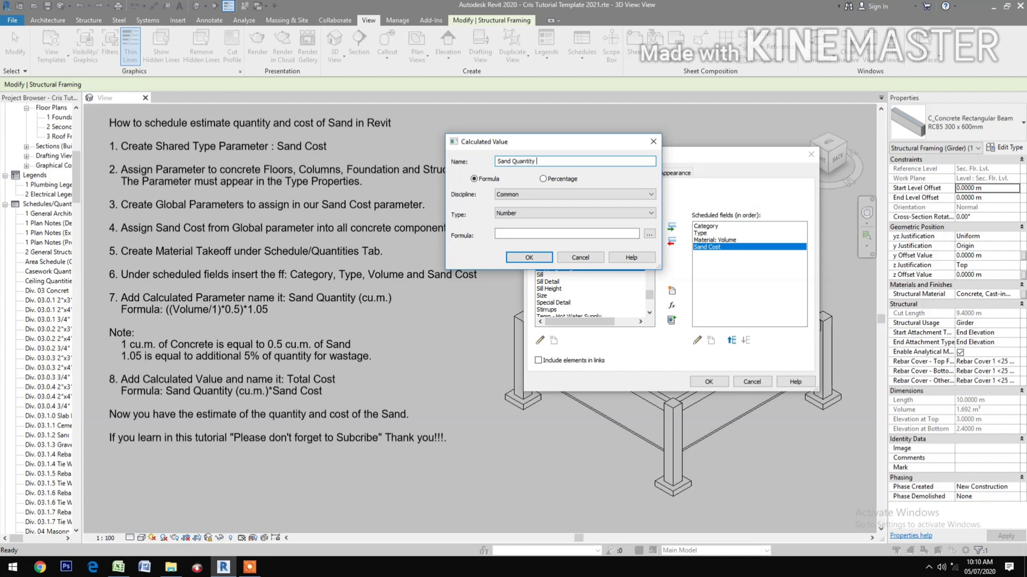
text( (cu.m.))
Enter the formula ((Material: Volume/1)*.5)*1.05 for the Sand Quantity (cu.m.) calculated value.
click(649, 235)
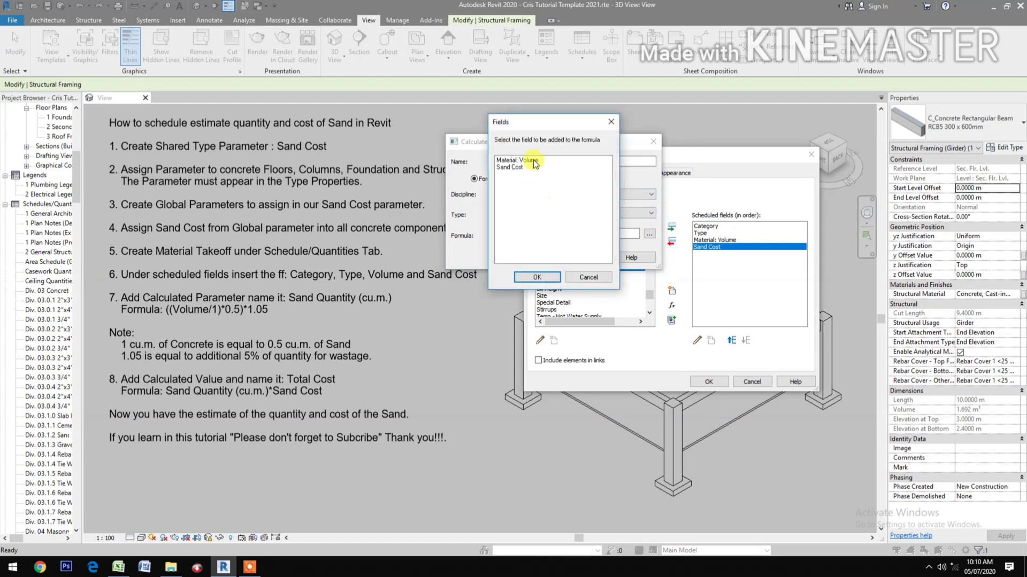
click(529, 160)
click(536, 277)
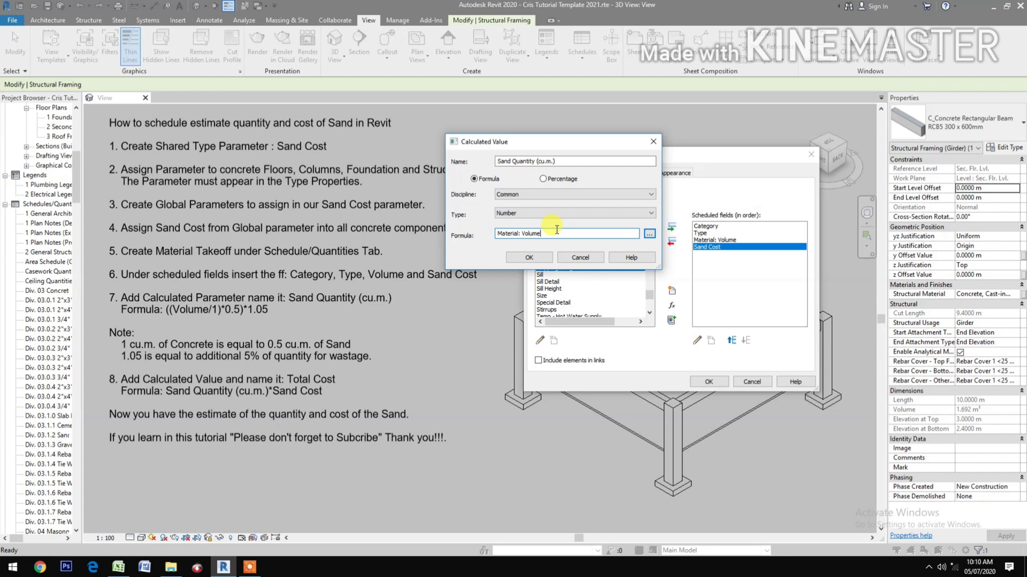
text(/1)
text(()
text()*.5))
click(498, 233)
text(()
text())
text(*1.05)
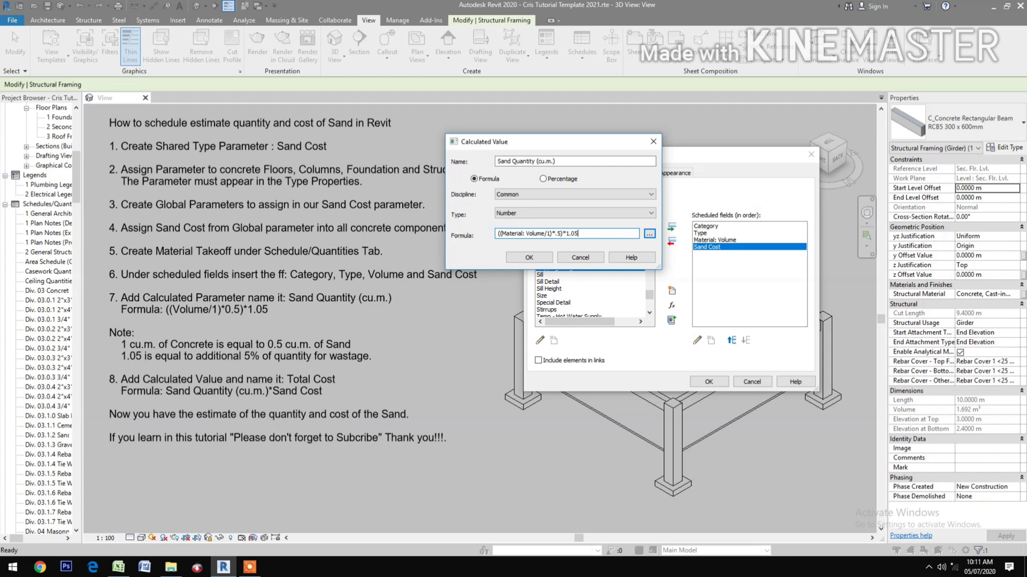
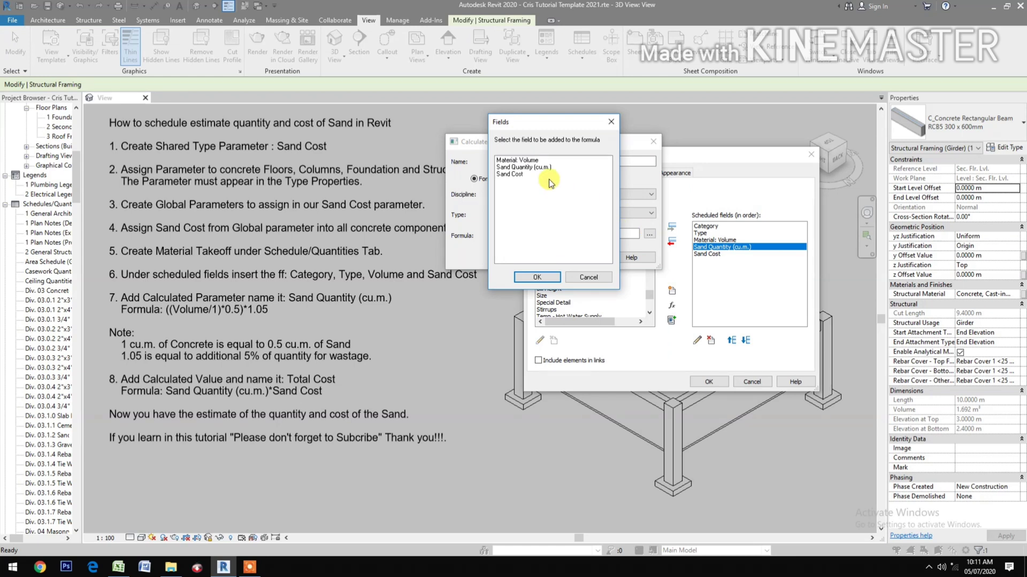
Give the Total Cost calculated value the formula [Sand Quantity (cu.m.)]*Sand Cost and add it to the takeoff.
click(540, 167)
click(537, 277)
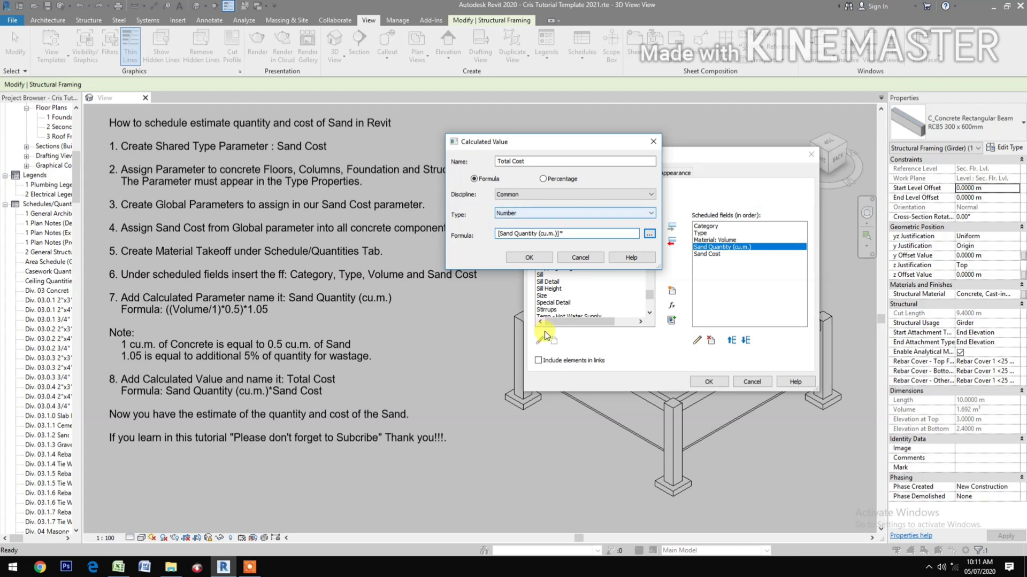
click(648, 236)
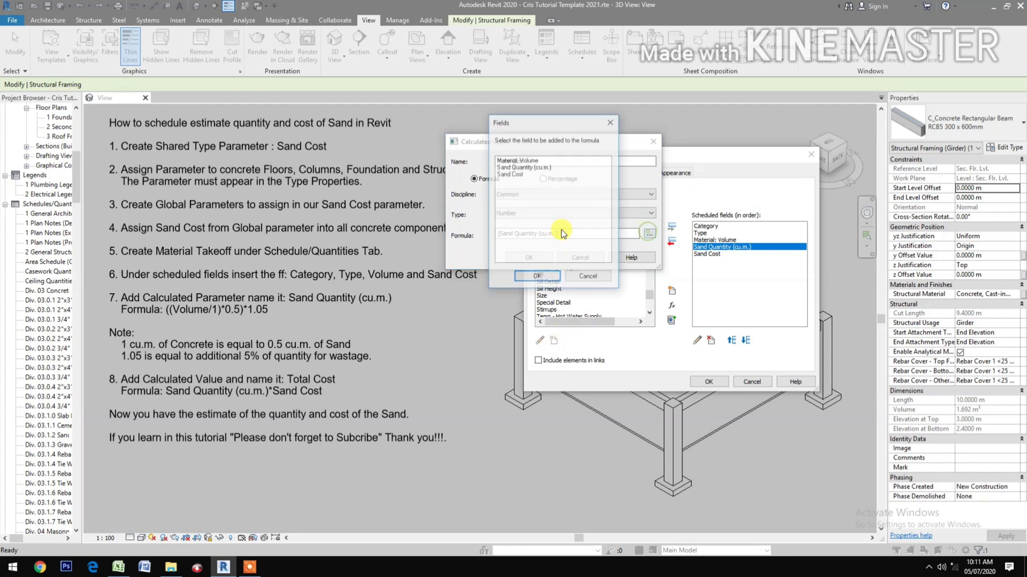
click(512, 174)
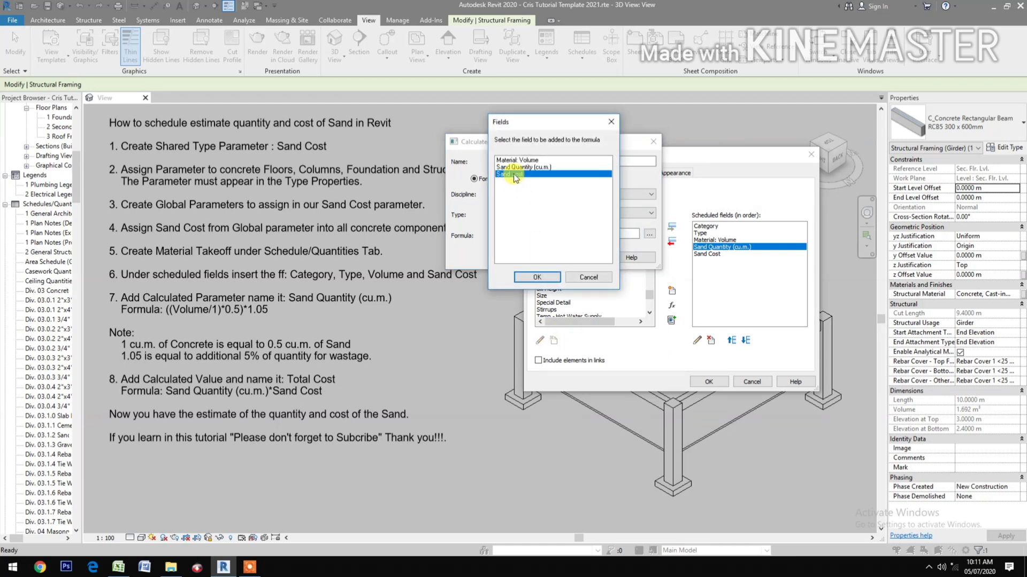
click(520, 279)
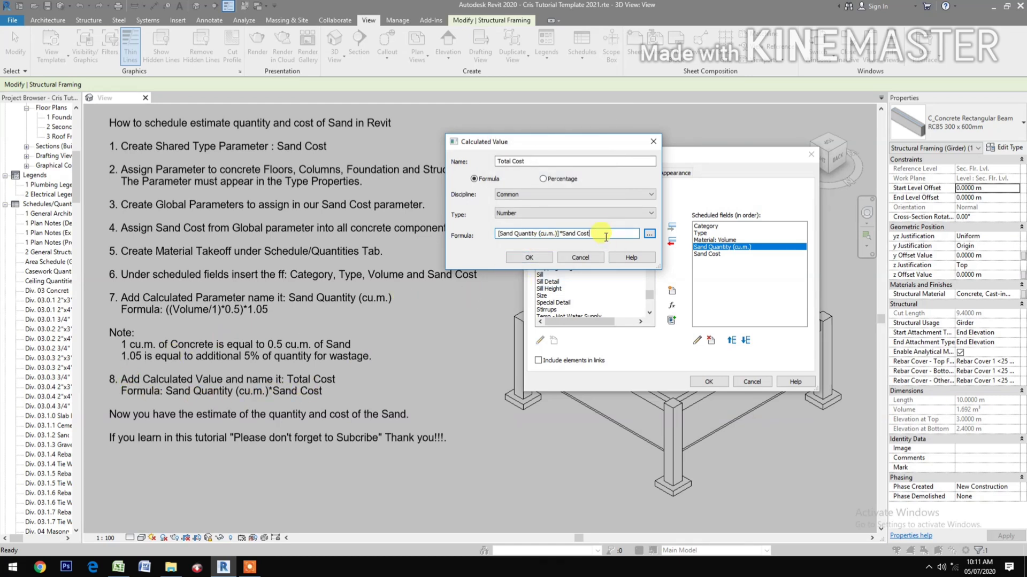
click(515, 257)
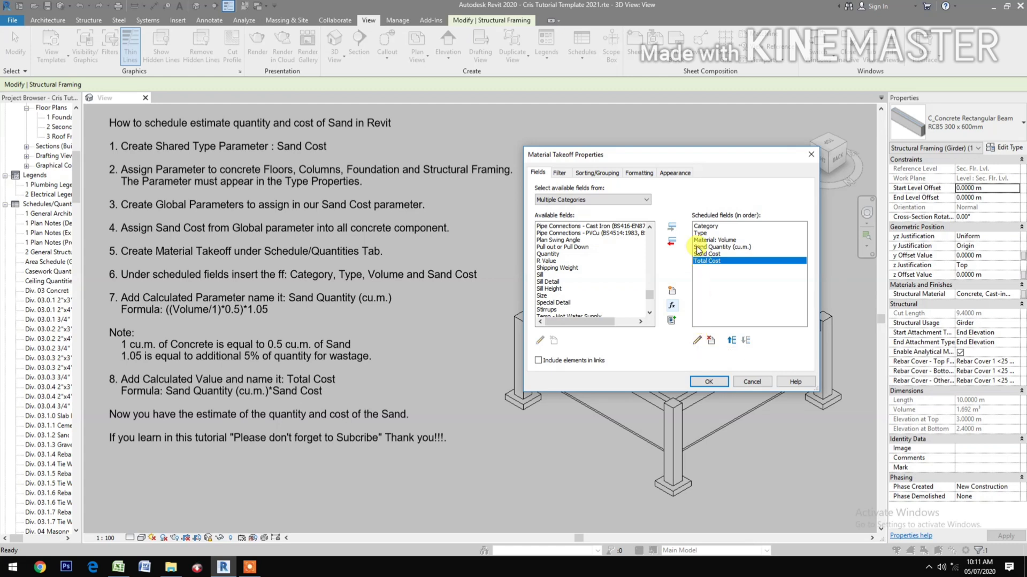
Set the Total Cost column to calculate totals and align it to the right.
click(676, 174)
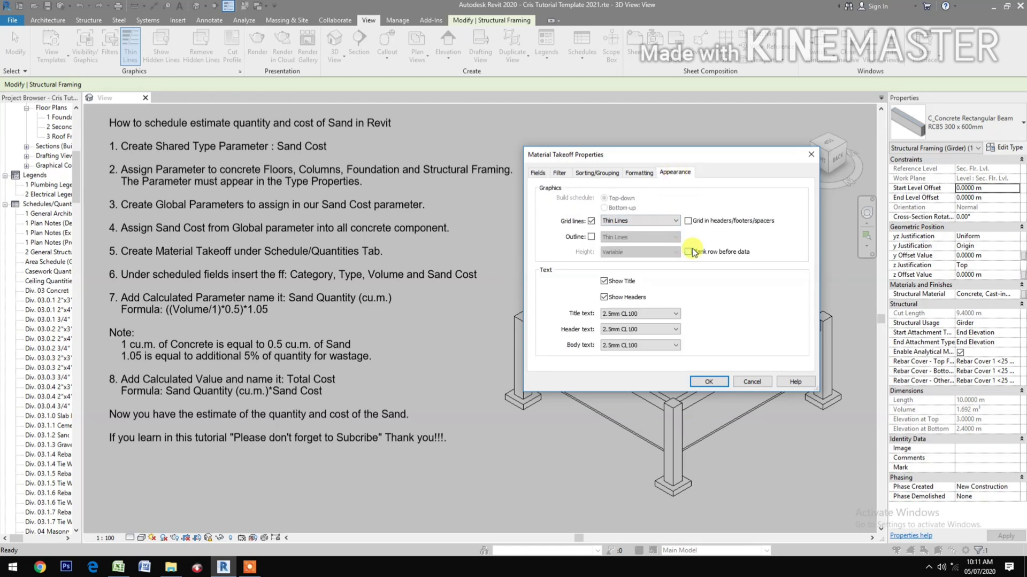
click(639, 172)
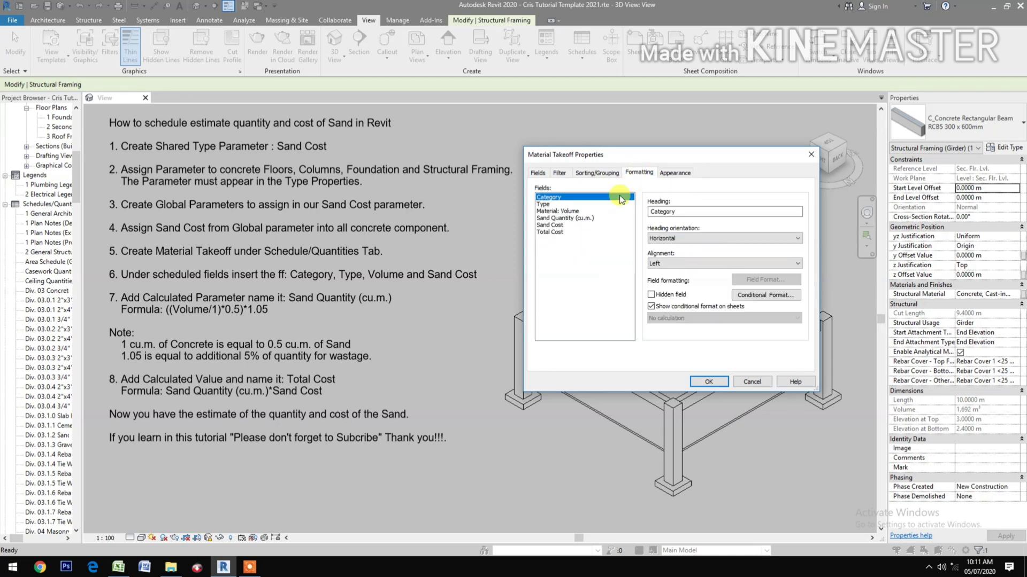
click(556, 232)
click(668, 318)
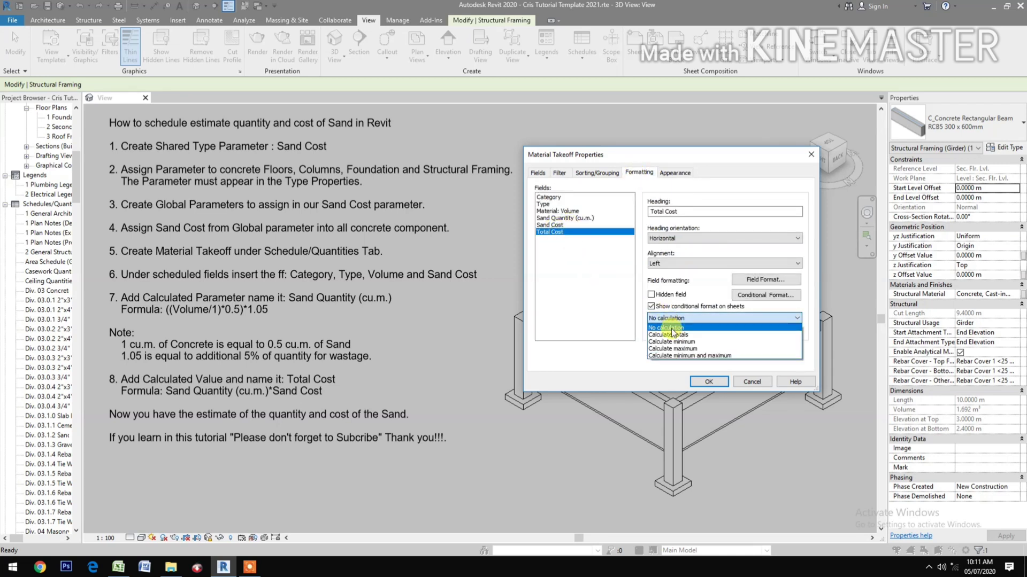
click(671, 335)
click(700, 263)
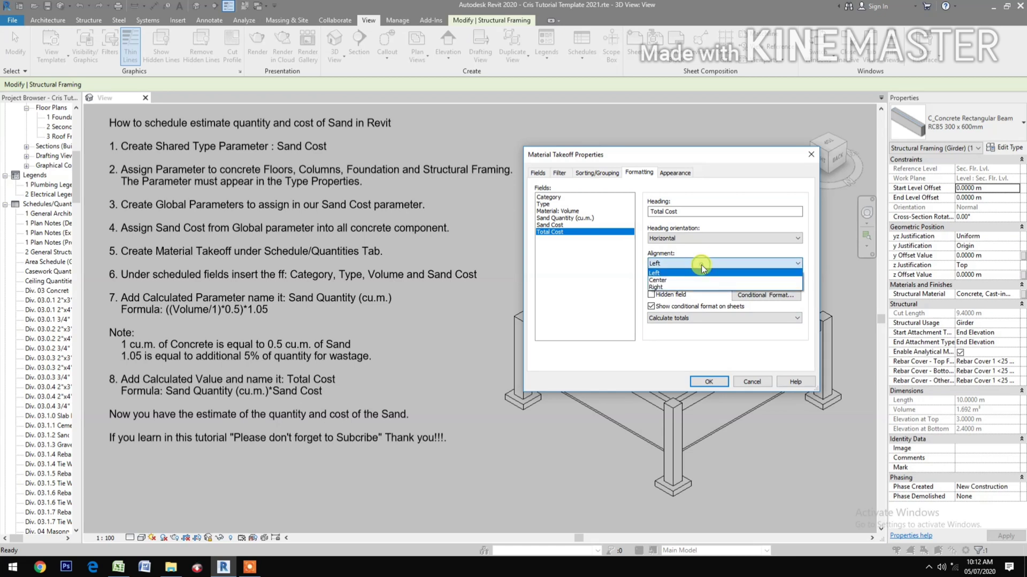
click(698, 287)
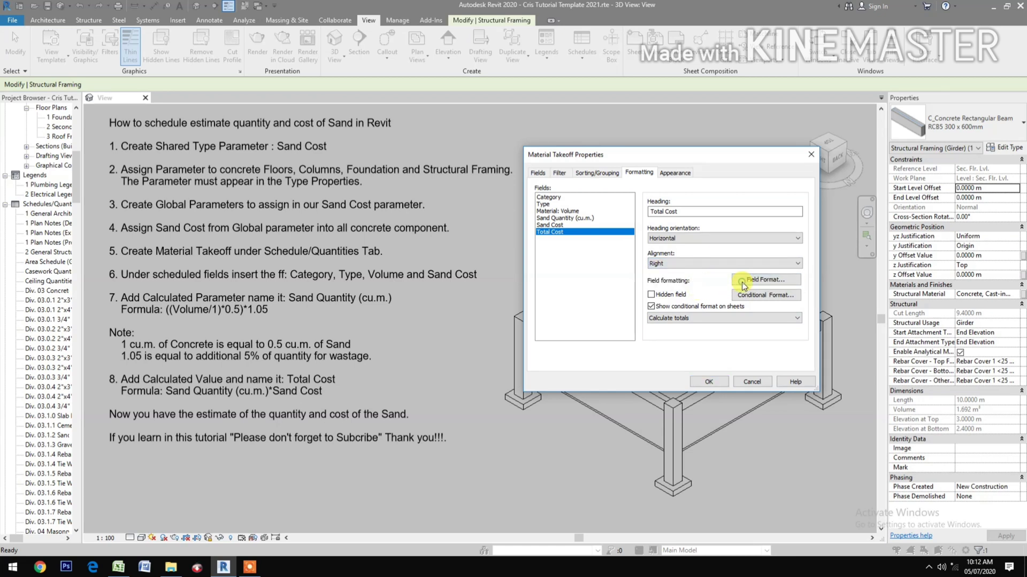
Override the Total Cost field's default format with currency units, 2 decimal places and digit grouping.
click(760, 280)
click(591, 201)
click(668, 216)
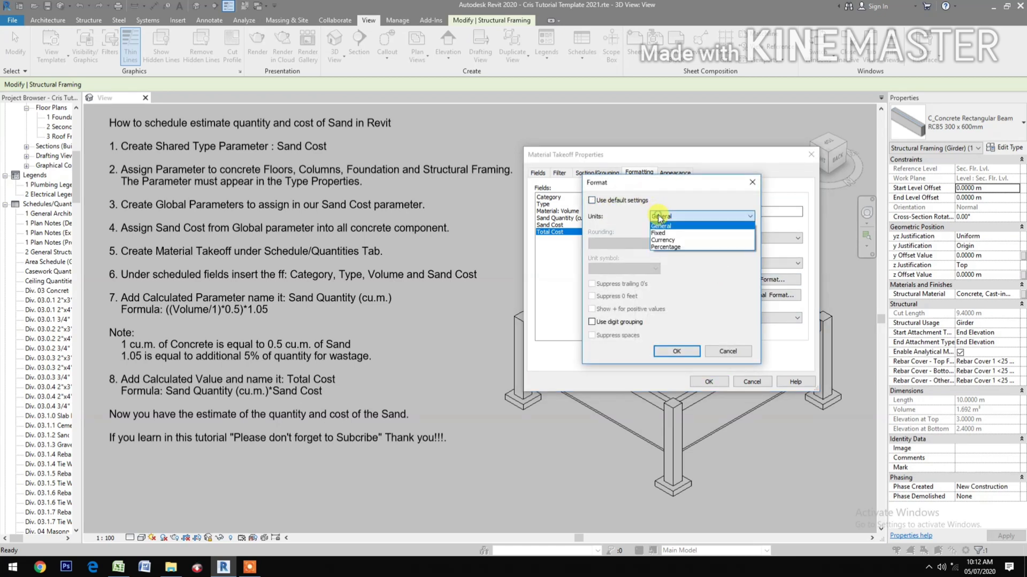
click(657, 242)
click(656, 244)
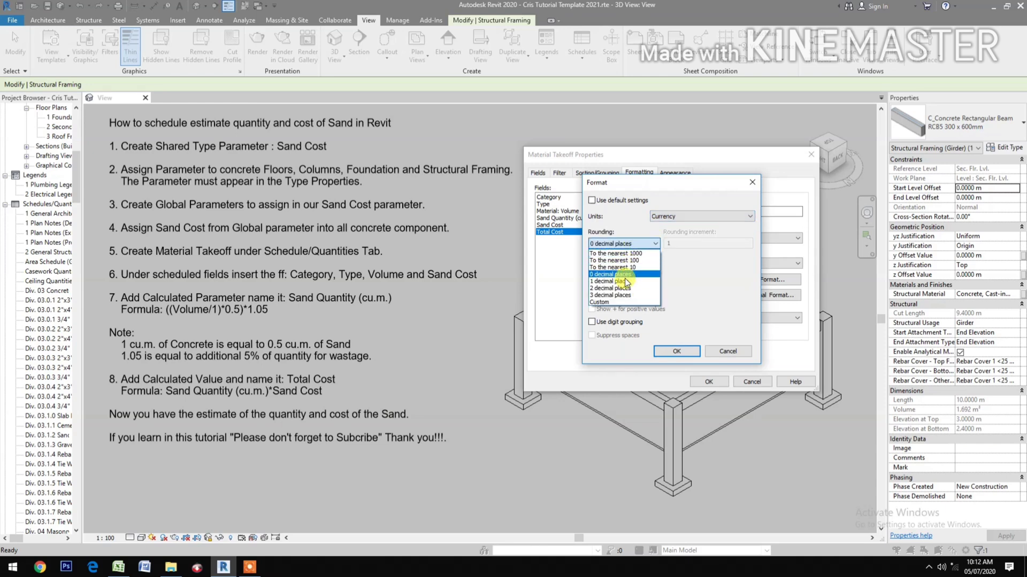
click(624, 289)
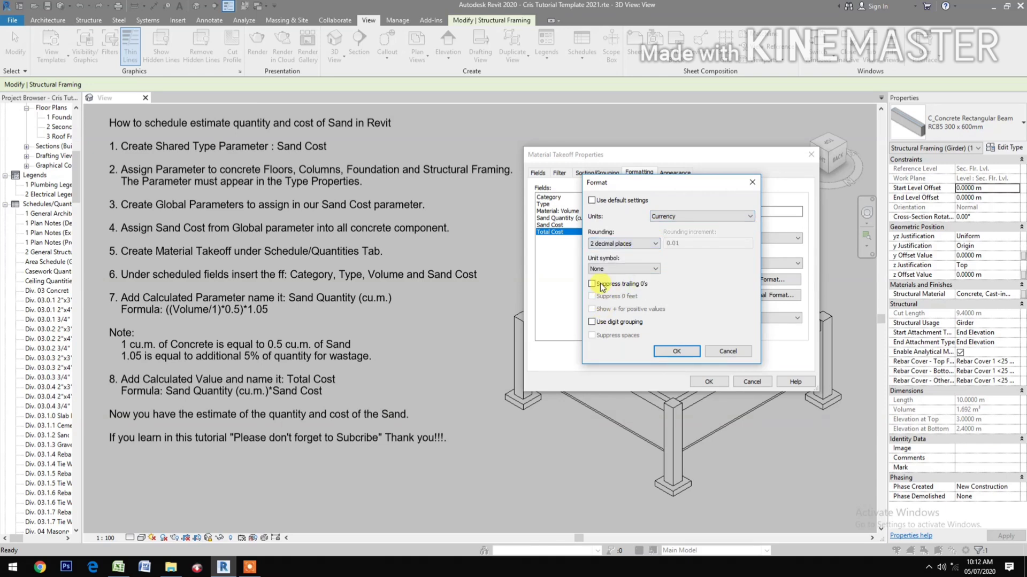
click(591, 322)
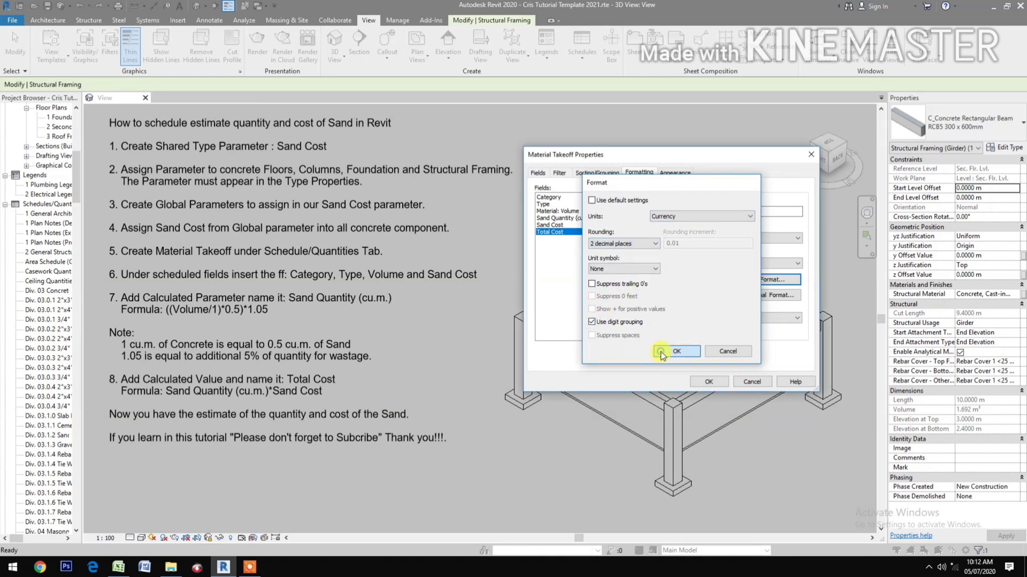
click(661, 353)
Align the Sand Cost column to the right and keep its number format on the project settings.
click(575, 225)
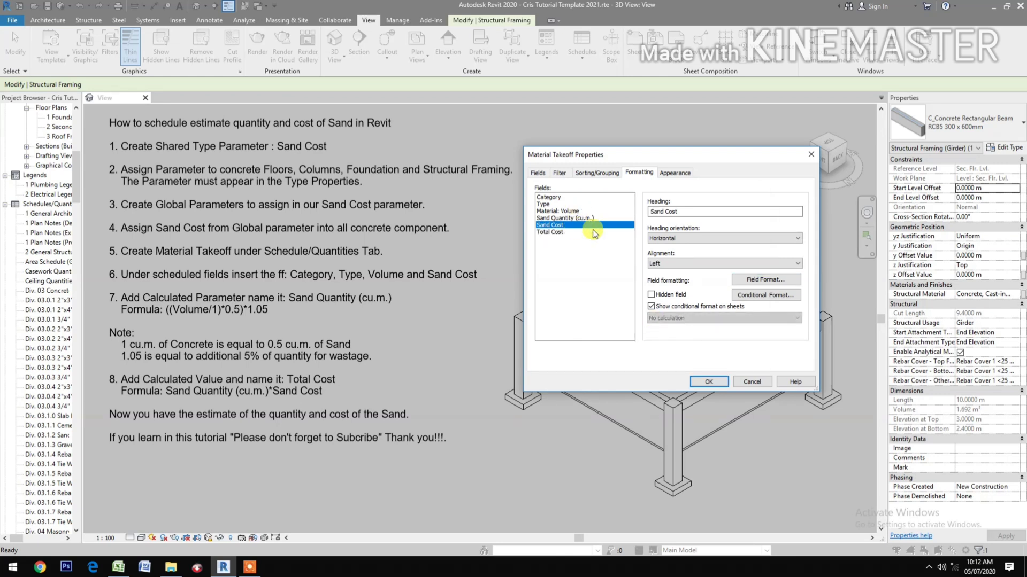
click(679, 266)
click(679, 288)
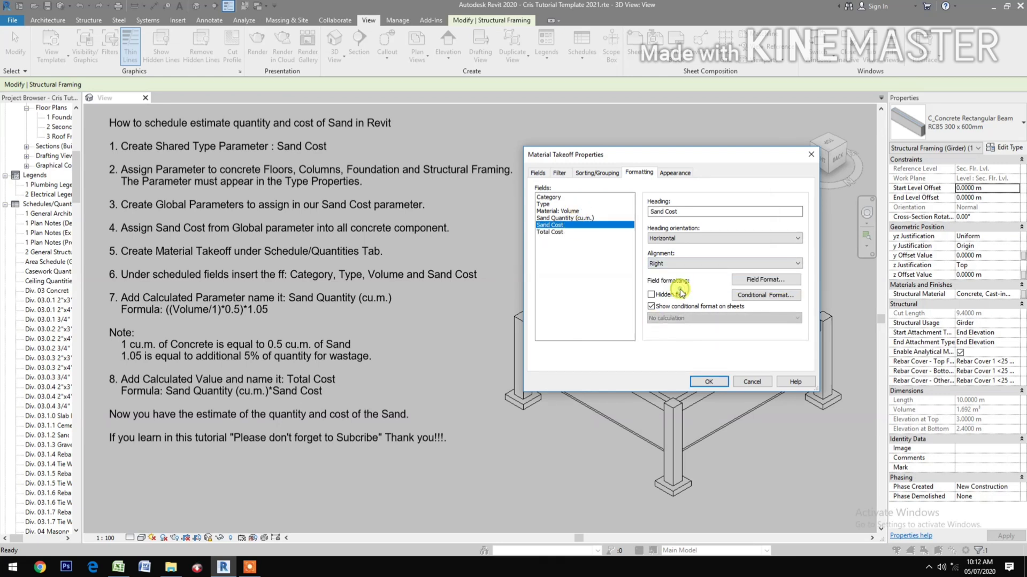
click(753, 280)
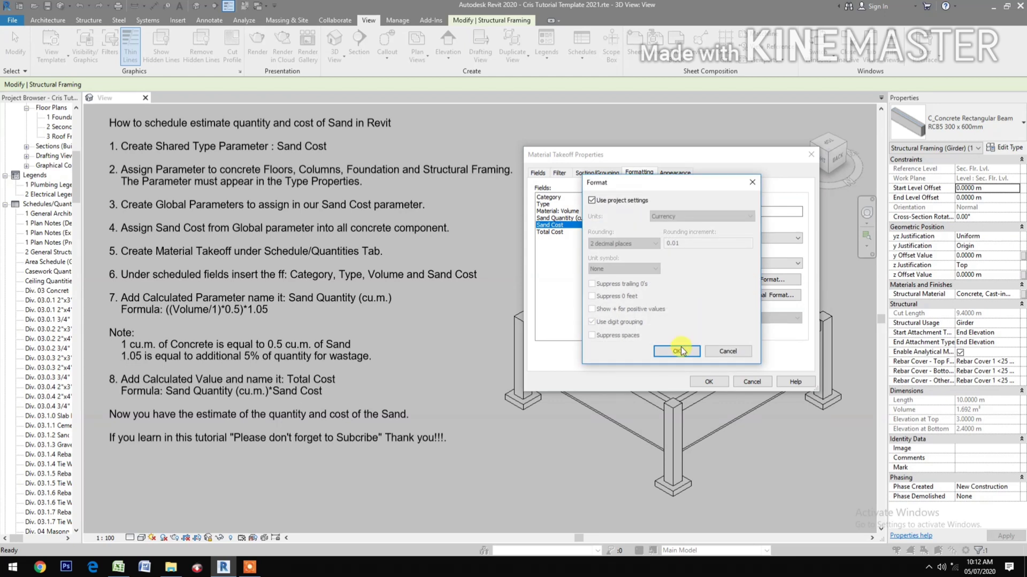
click(682, 351)
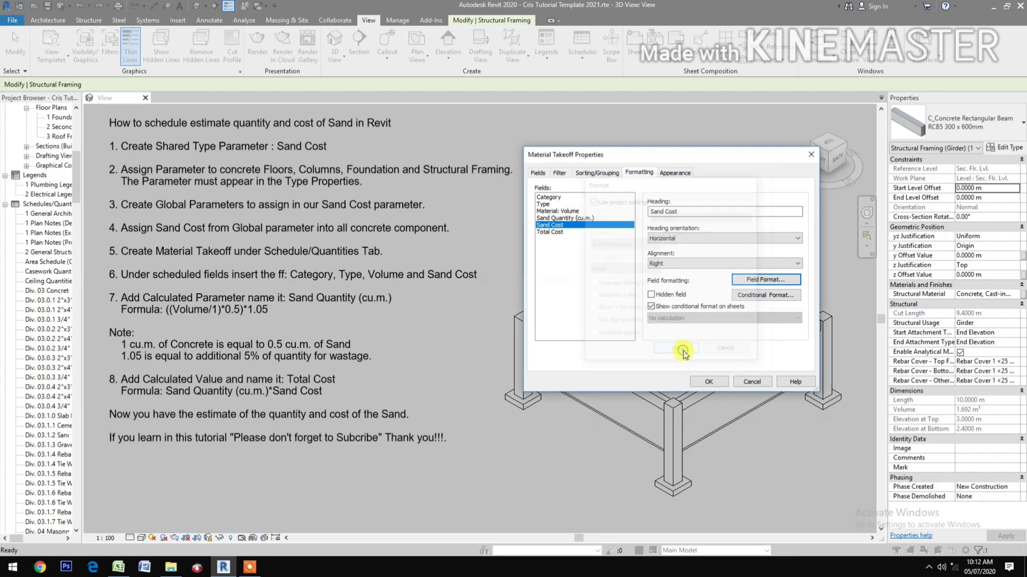
Align the Sand Quantity (cu.m.) column to the right and set it to calculate totals.
click(572, 218)
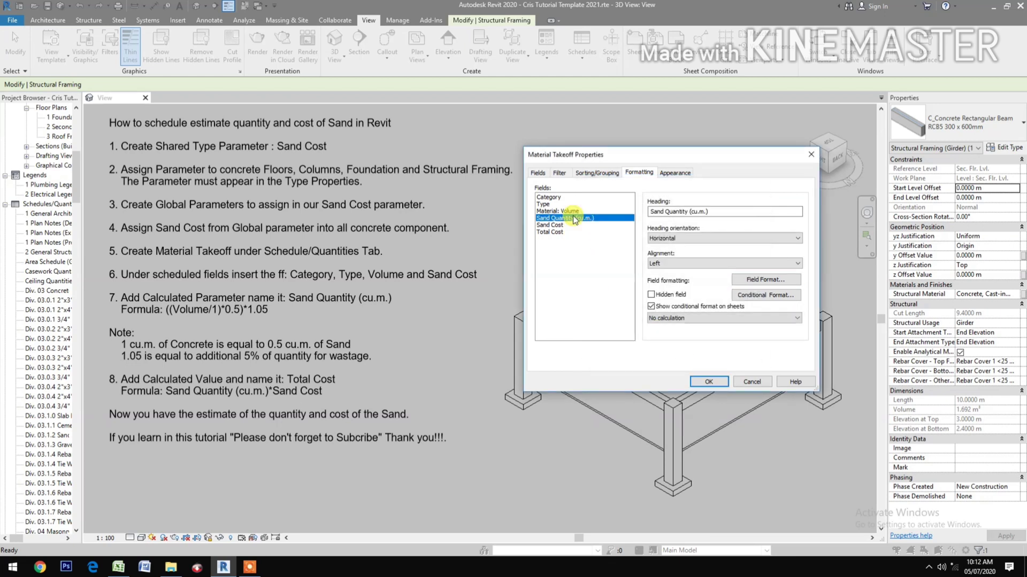
click(661, 263)
click(662, 287)
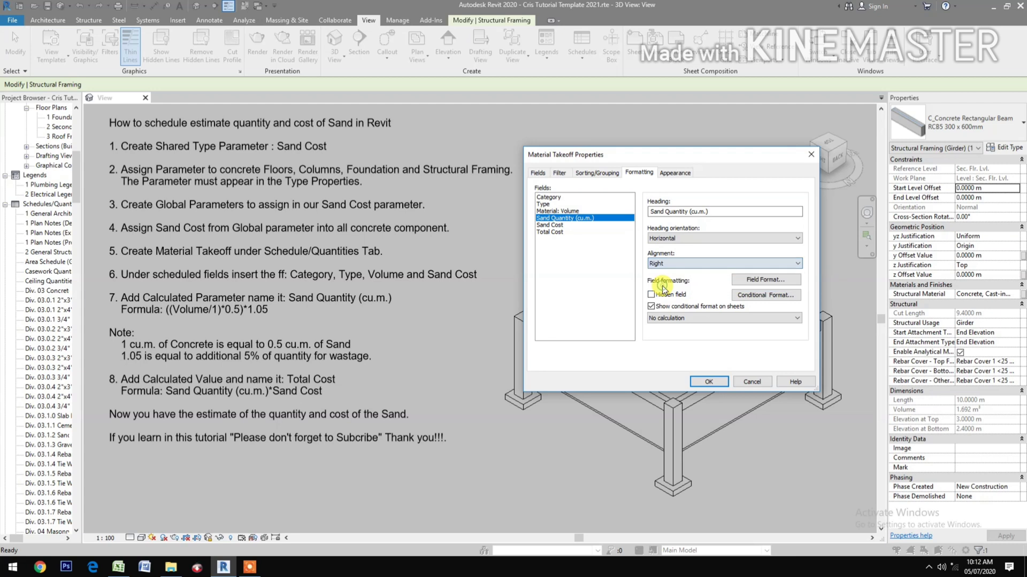
click(671, 319)
click(673, 335)
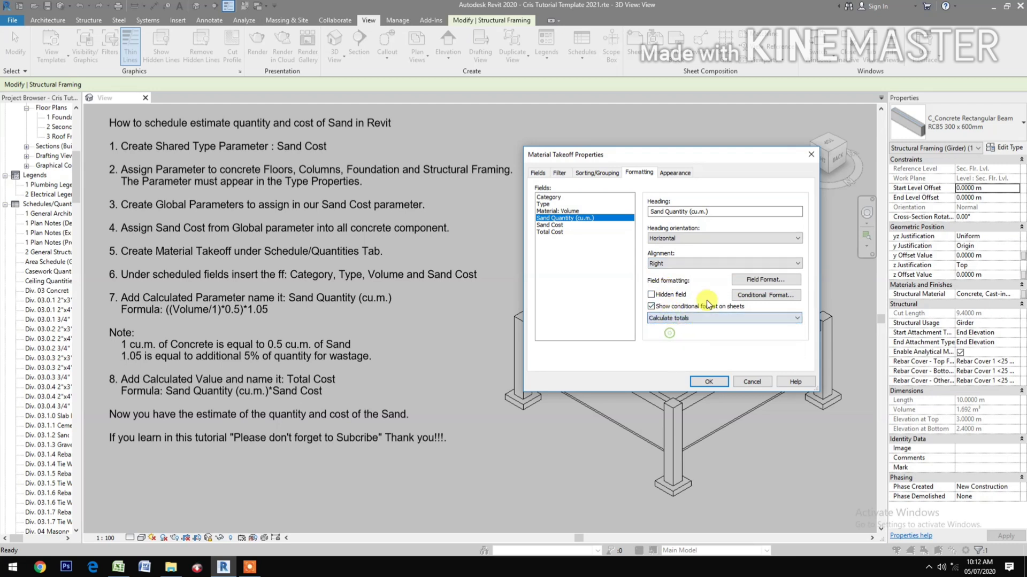
Override the Sand Quantity (cu.m.) field's default format with fixed units, 2 decimal places and digit grouping.
click(743, 281)
click(615, 201)
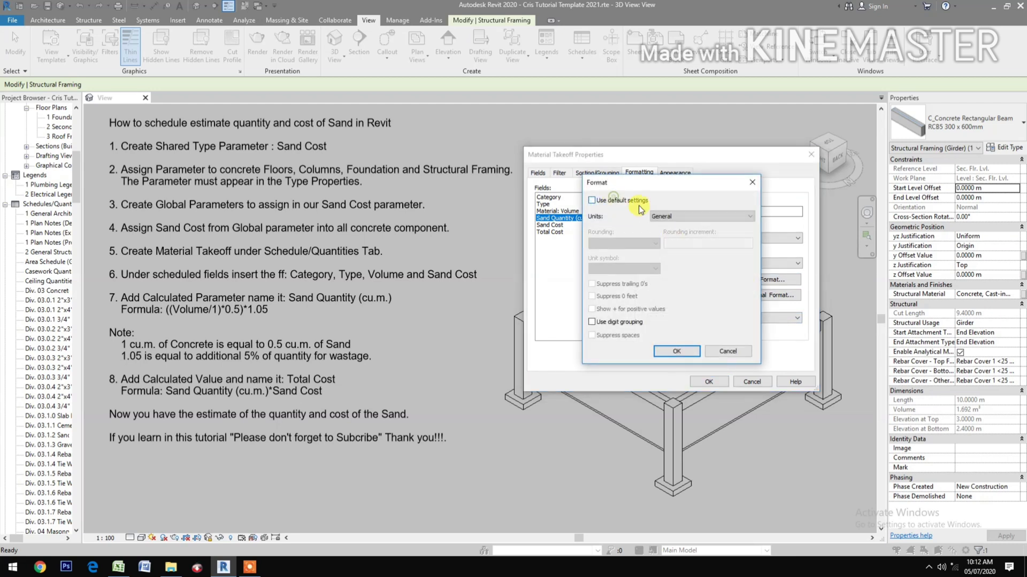
click(663, 217)
click(671, 231)
click(619, 244)
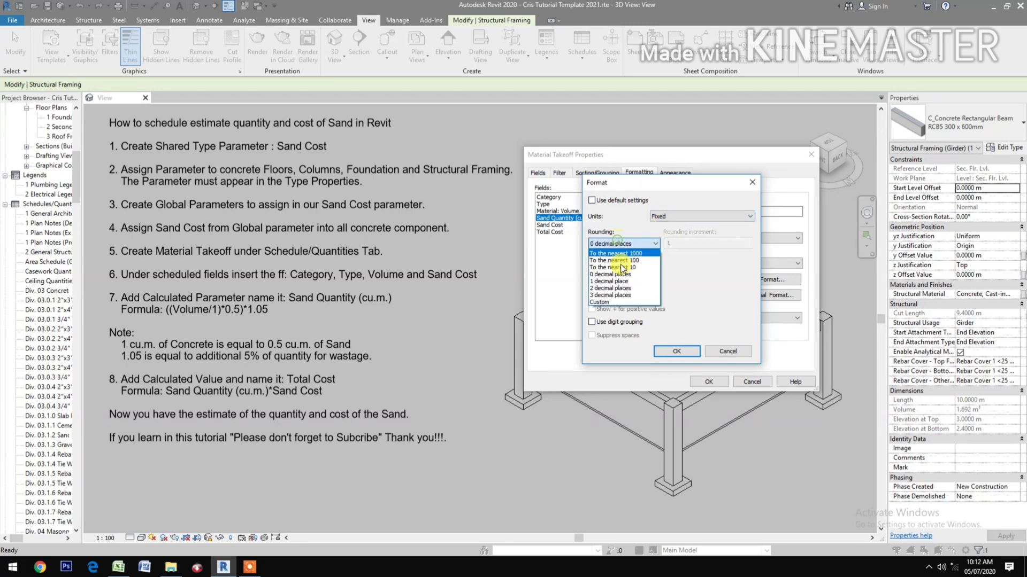
click(615, 268)
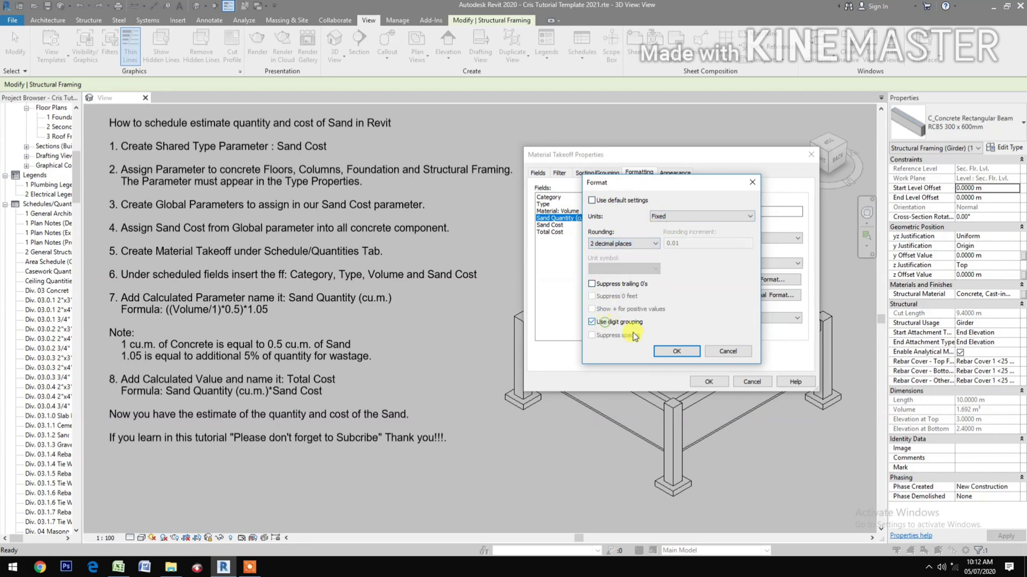
click(666, 351)
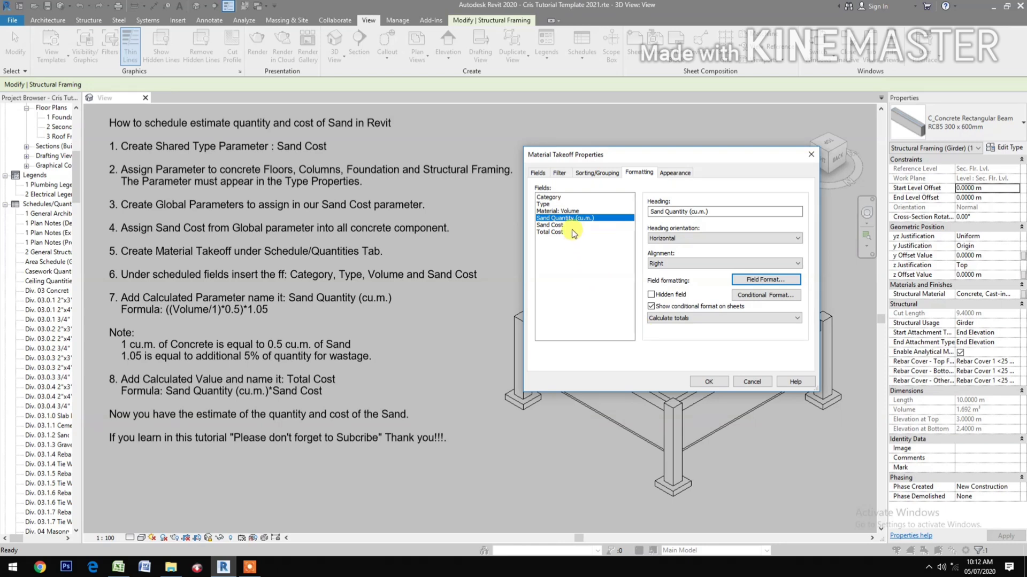
Align the Material: Volume column to the right and have it calculate totals, keeping the project settings for its format.
click(558, 211)
click(668, 263)
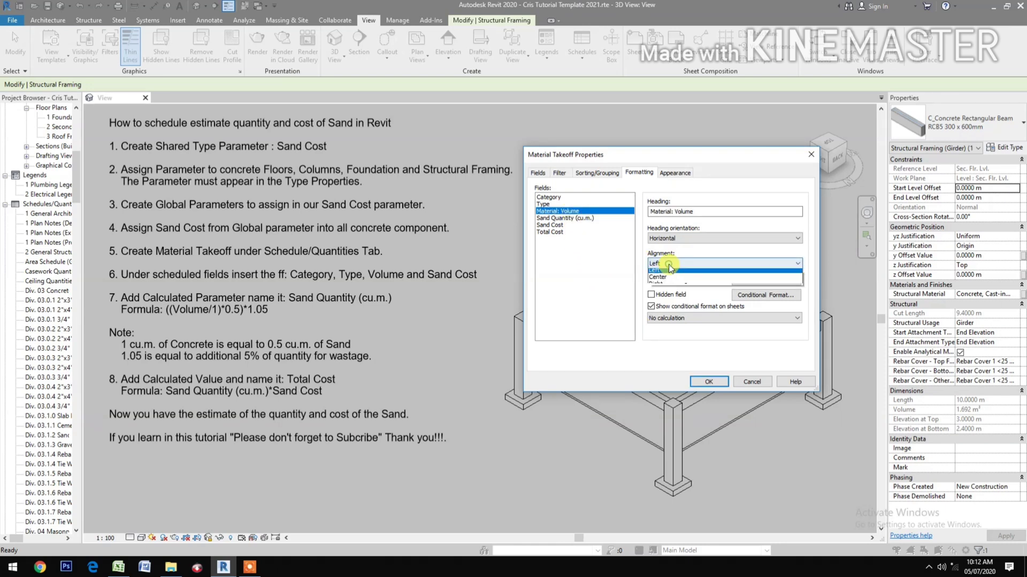
click(671, 288)
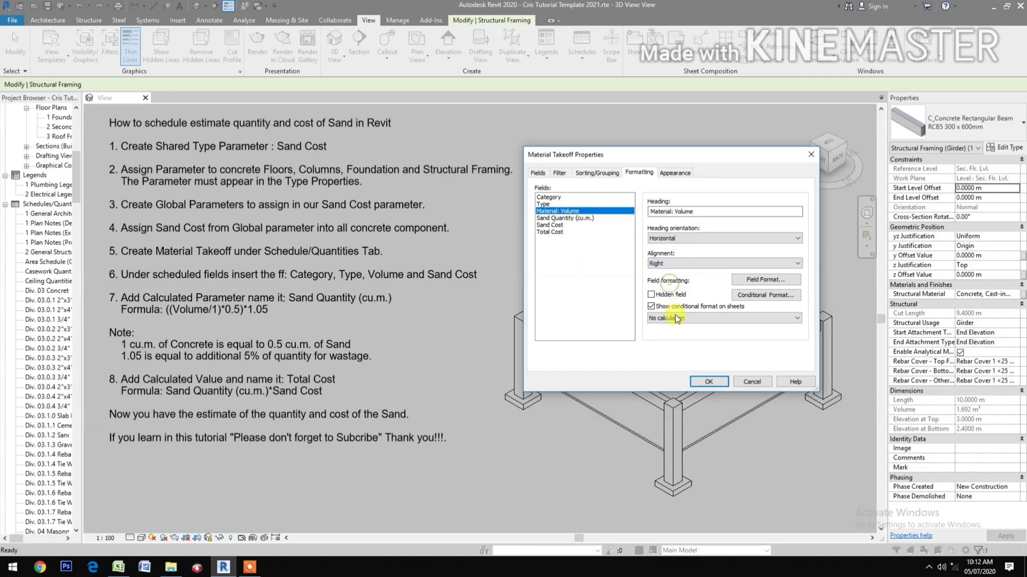
click(683, 319)
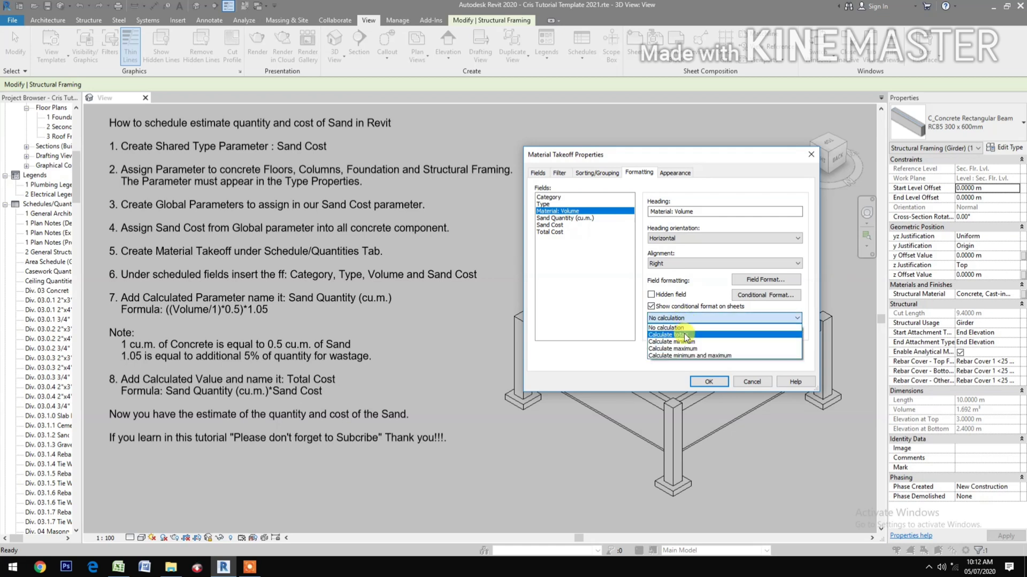
click(687, 335)
click(765, 279)
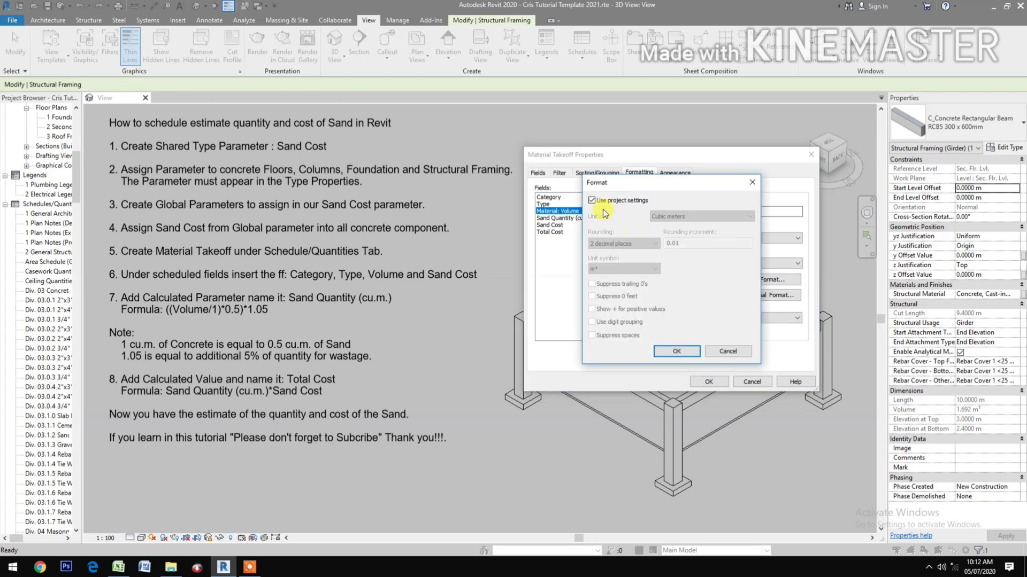
click(607, 204)
click(607, 202)
click(661, 351)
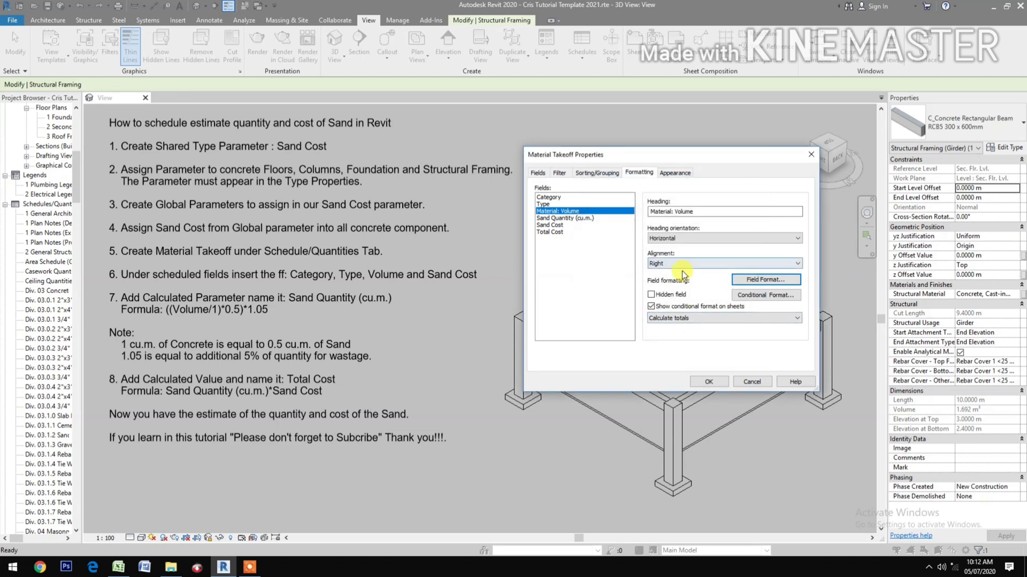
Turn on grand totals for the takeoff, showing title, count, and totals.
click(597, 173)
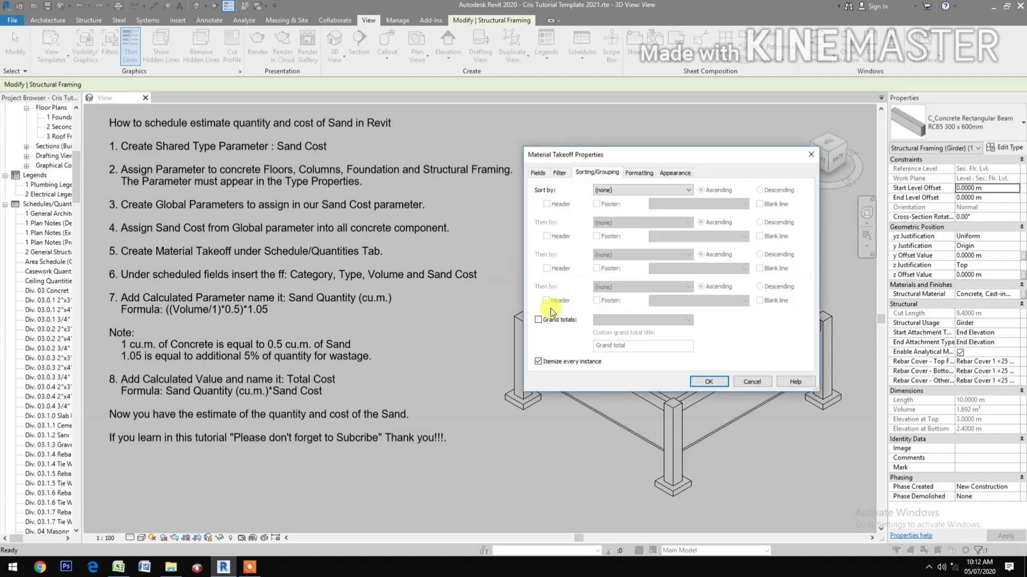
click(538, 321)
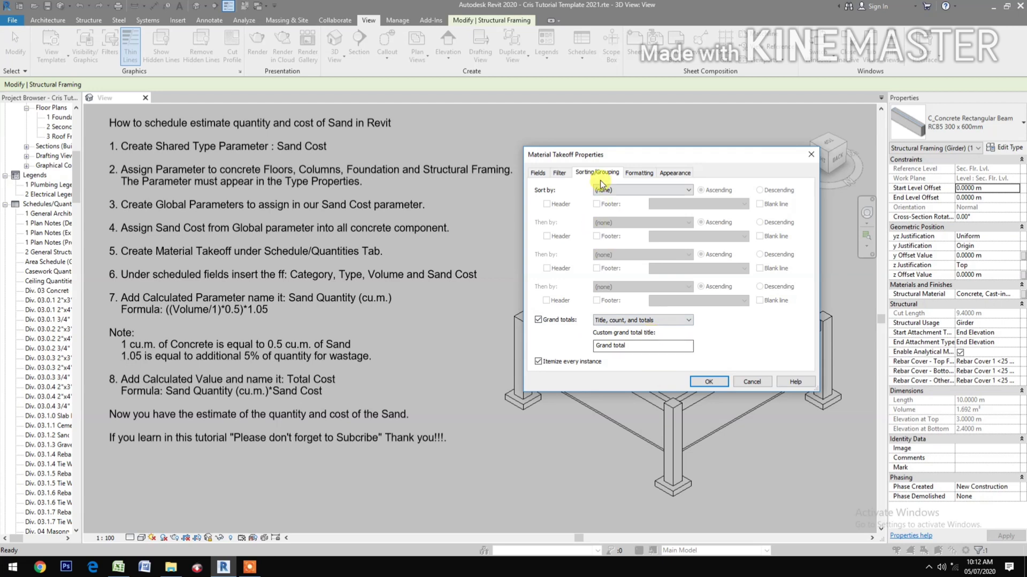
click(559, 173)
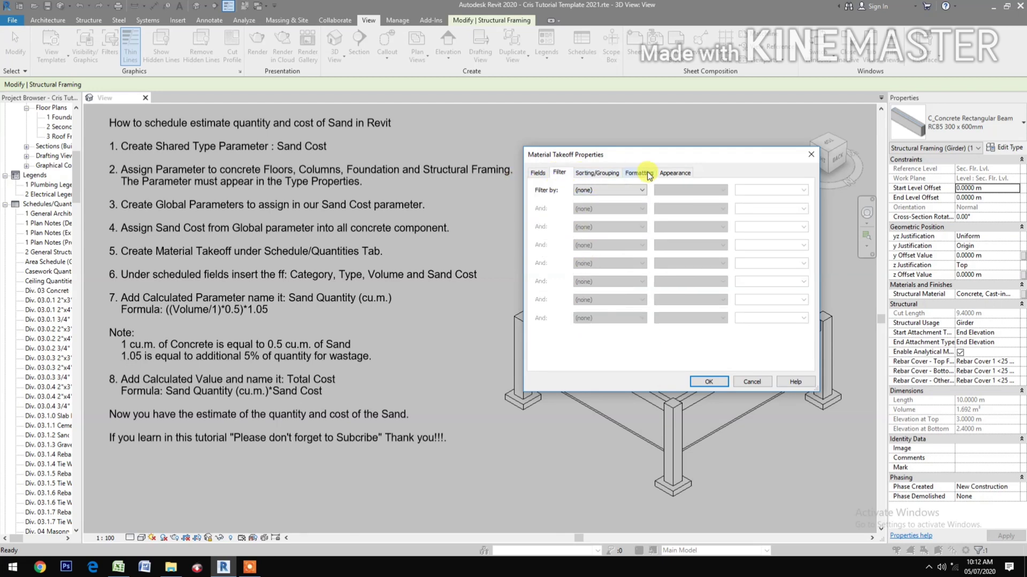
click(670, 172)
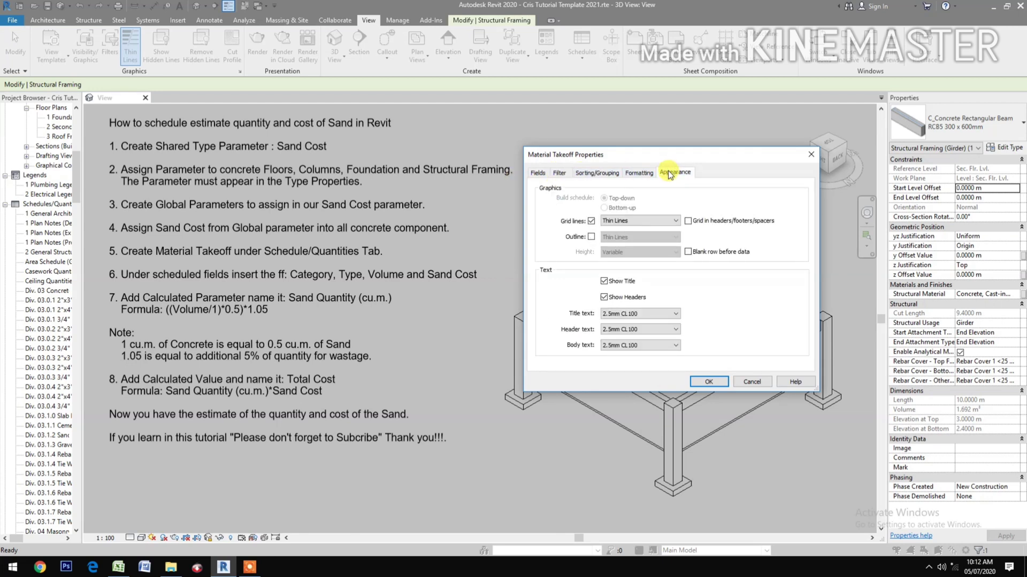
click(639, 172)
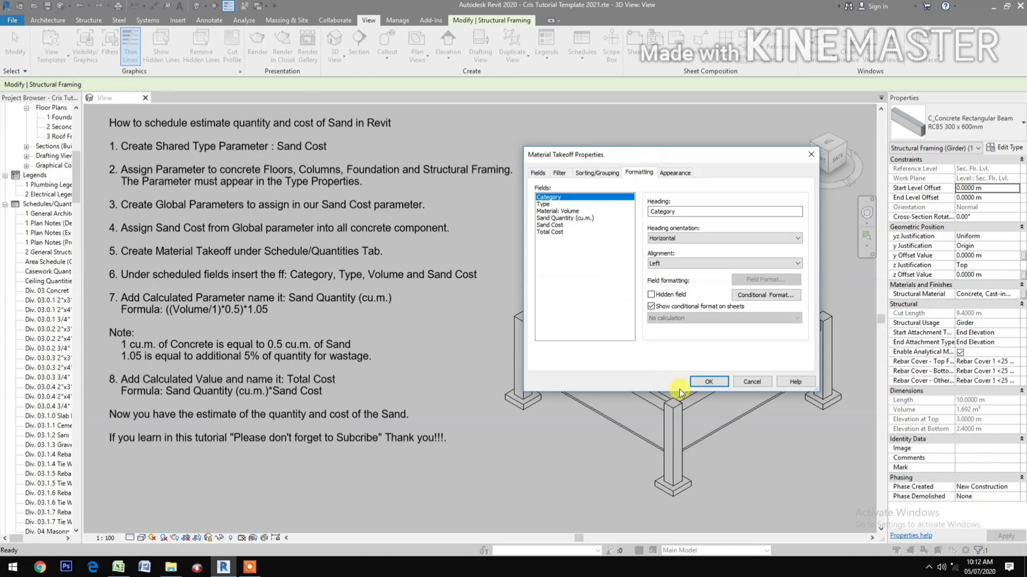
Create the material takeoff schedule and widen its columns so the full text fits.
click(715, 381)
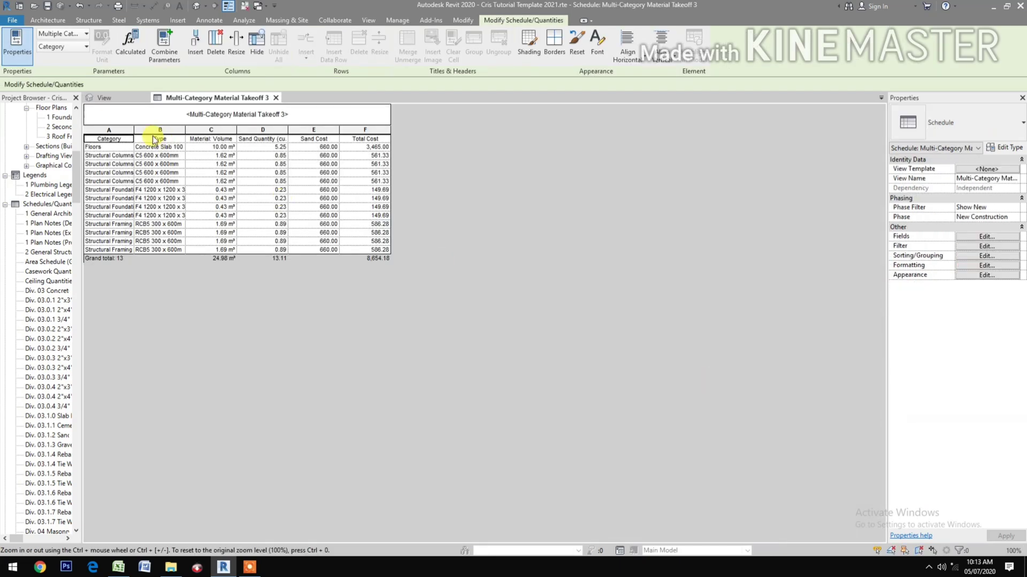
drag(132, 134, 383, 130)
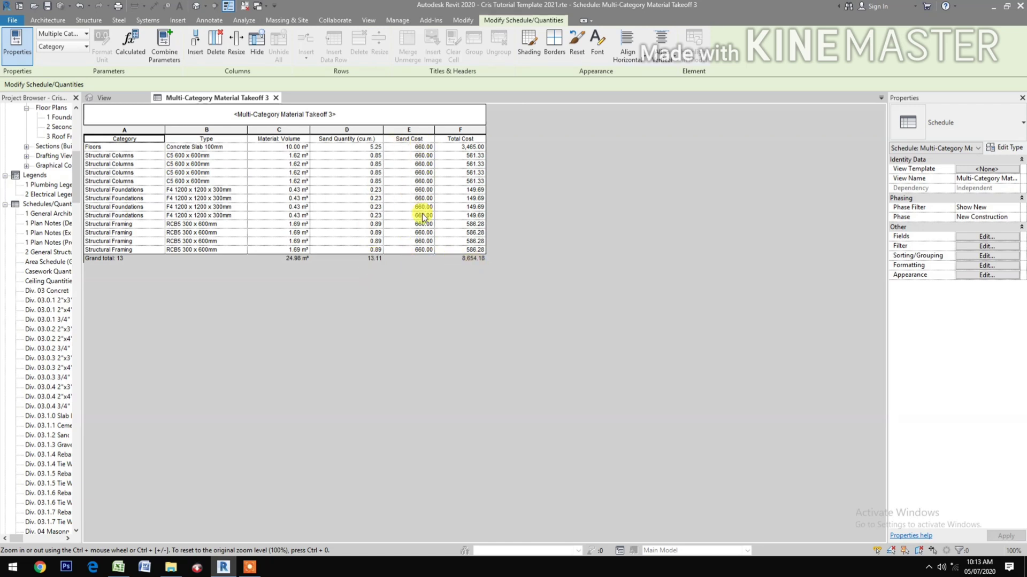
Set the Sand Cost global parameter to 680, apply it, and return to the 3D view.
click(394, 21)
click(227, 45)
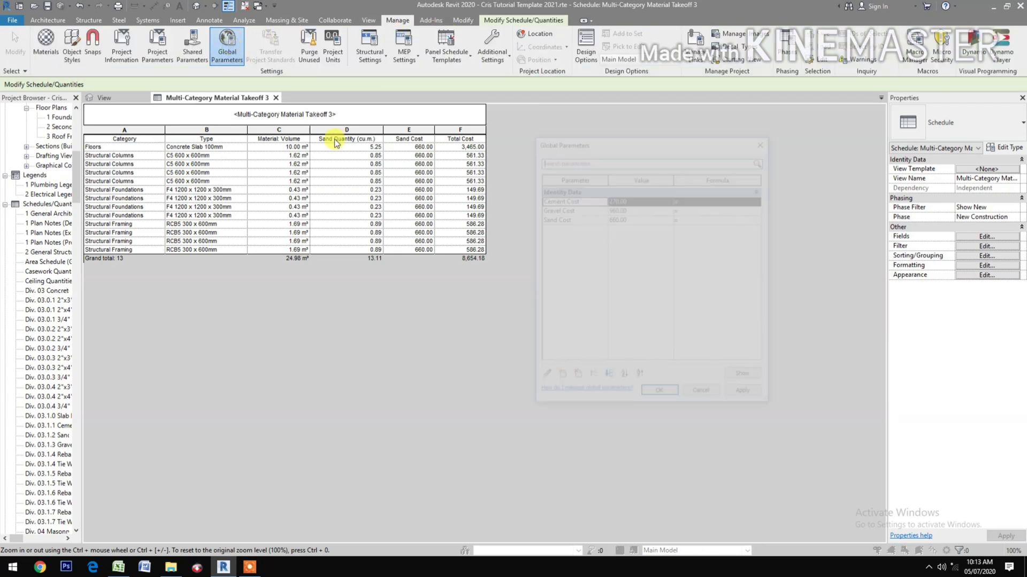
click(633, 218)
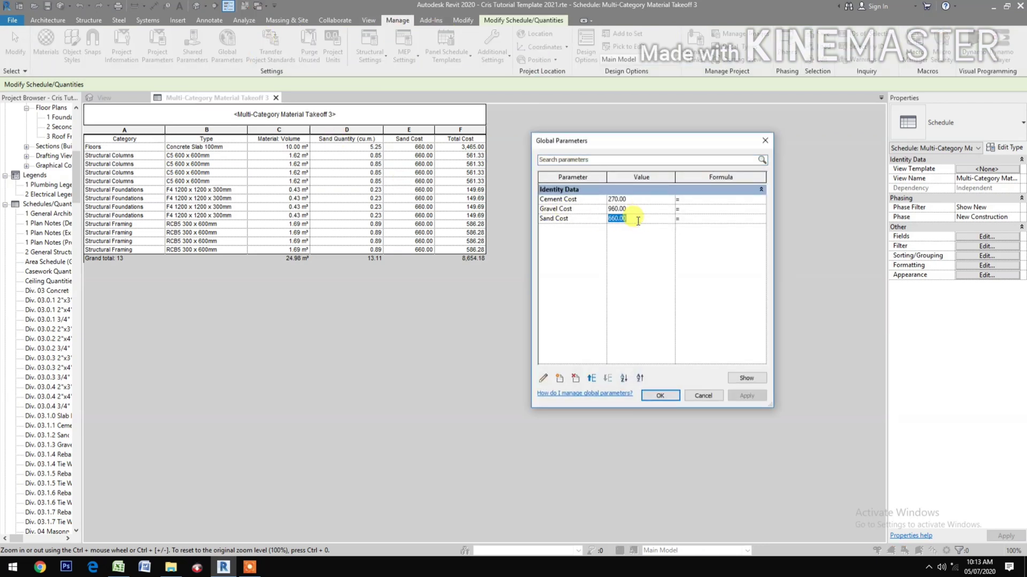
text(680)
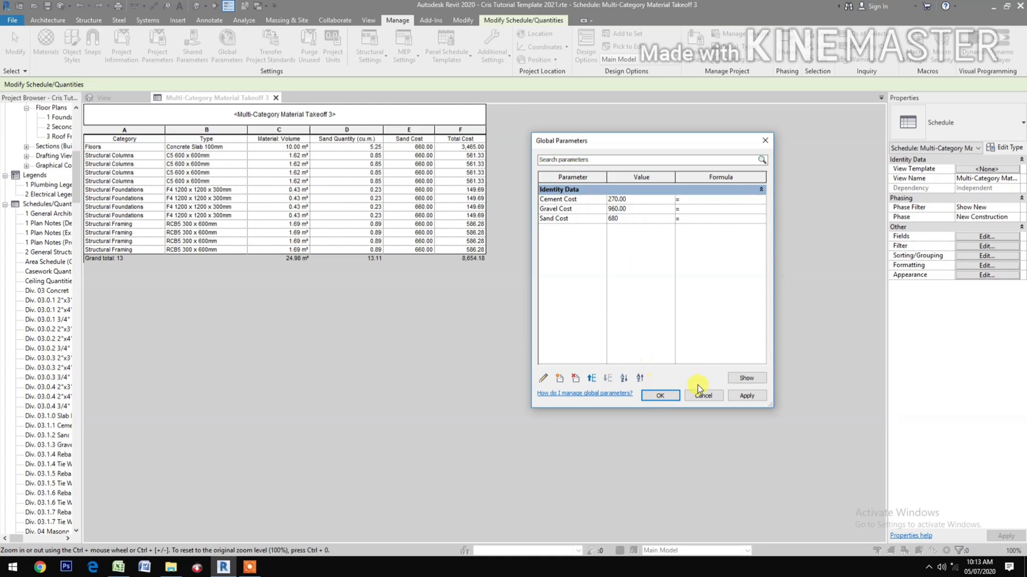
click(747, 396)
click(670, 398)
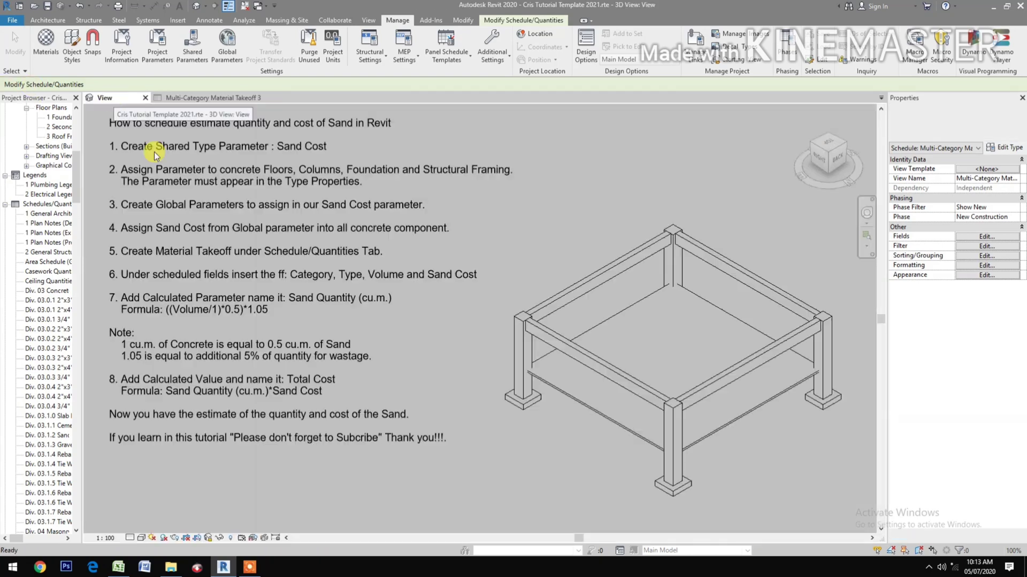
click(102, 98)
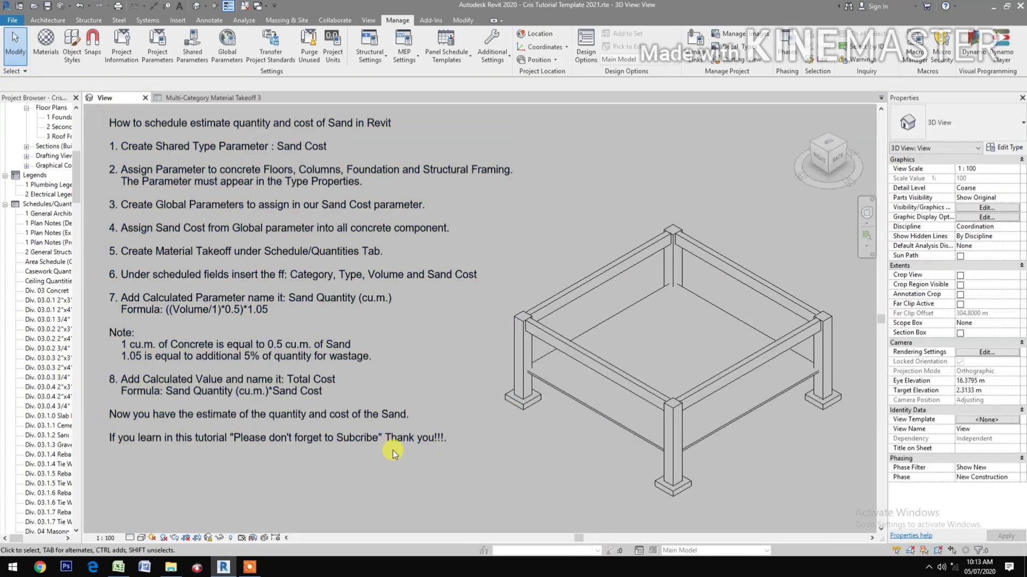